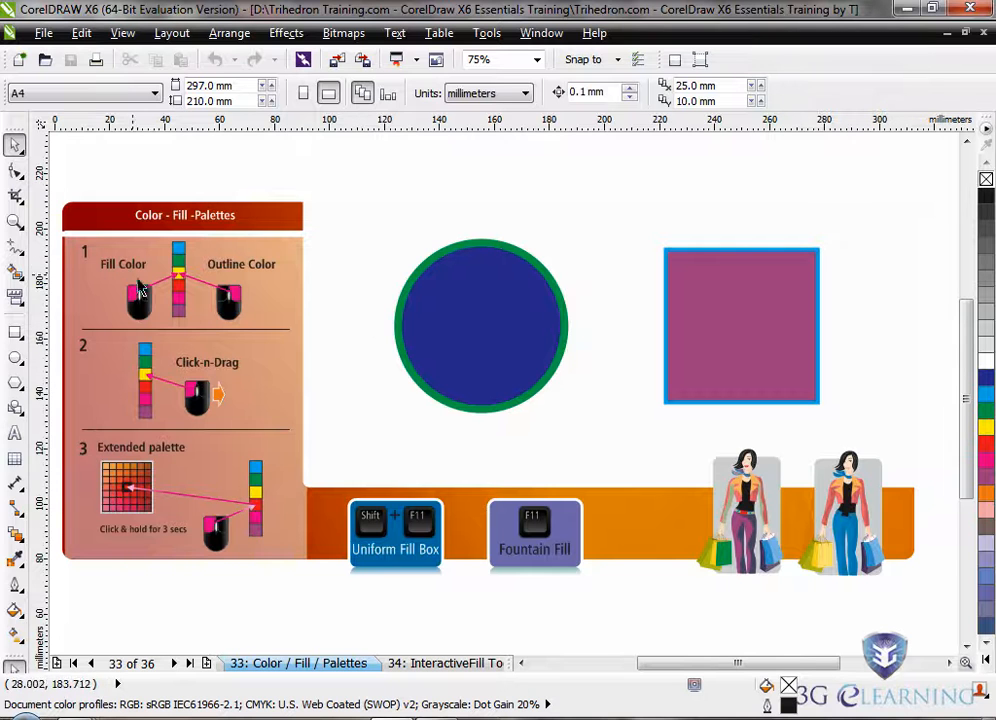
- Try orange and light blue fills on the circle, settling on slate blue (C60 M40 Y0 K40)
click(480, 327)
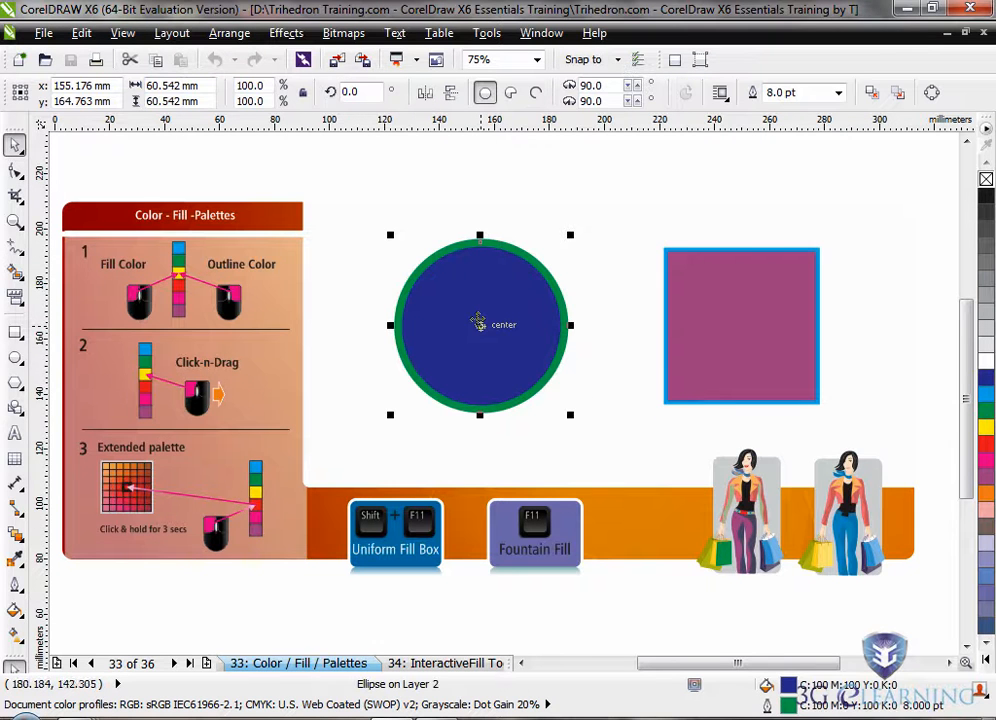
click(984, 498)
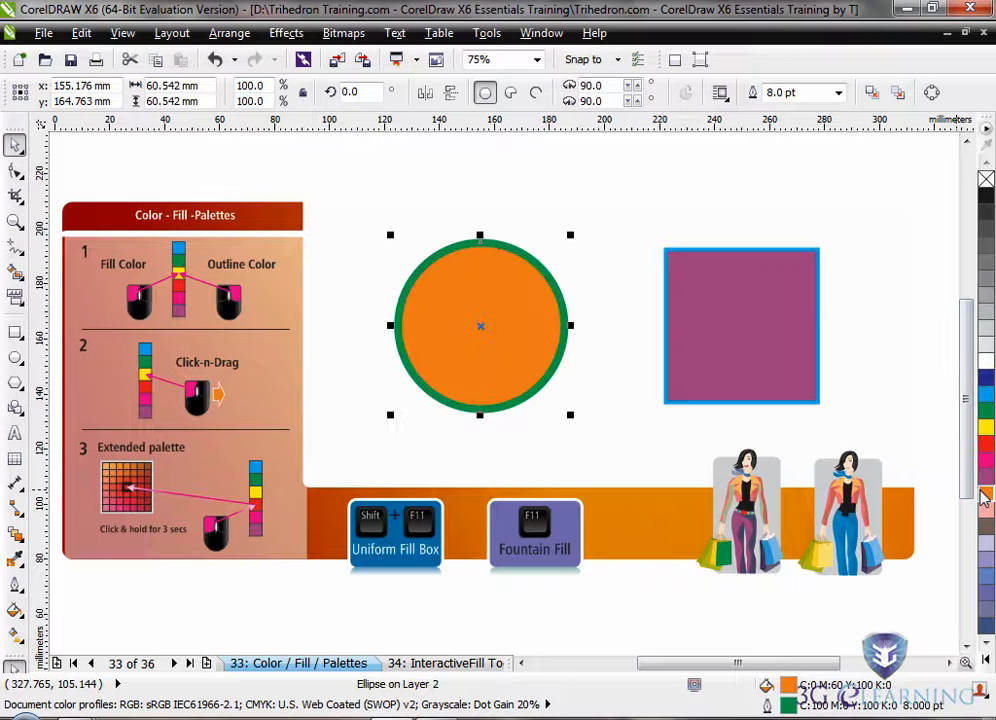
click(986, 578)
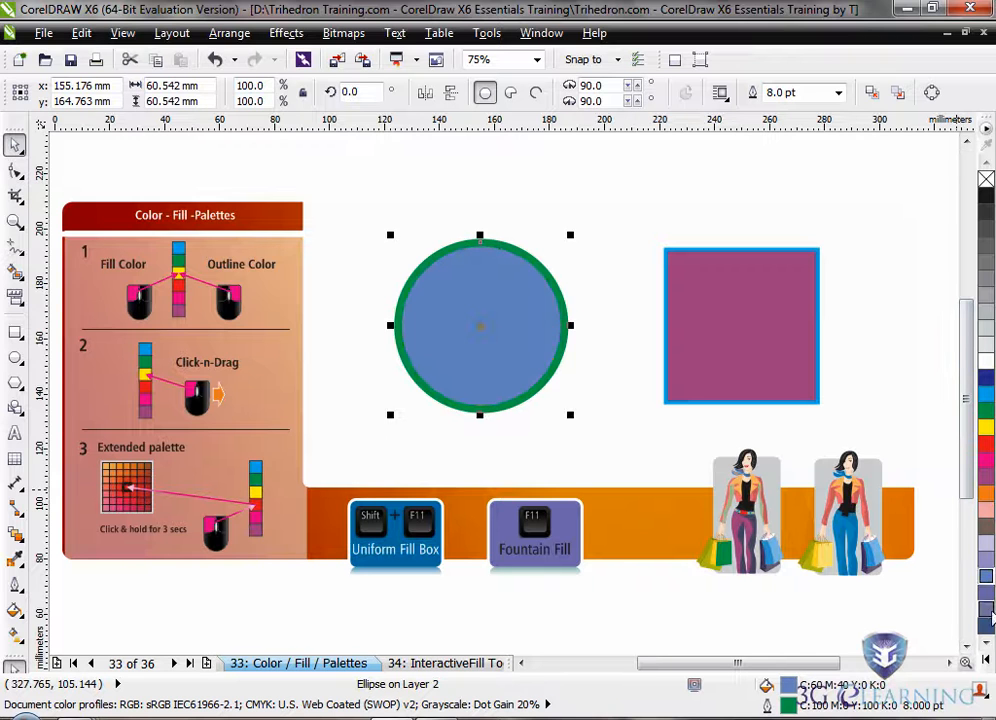
click(988, 606)
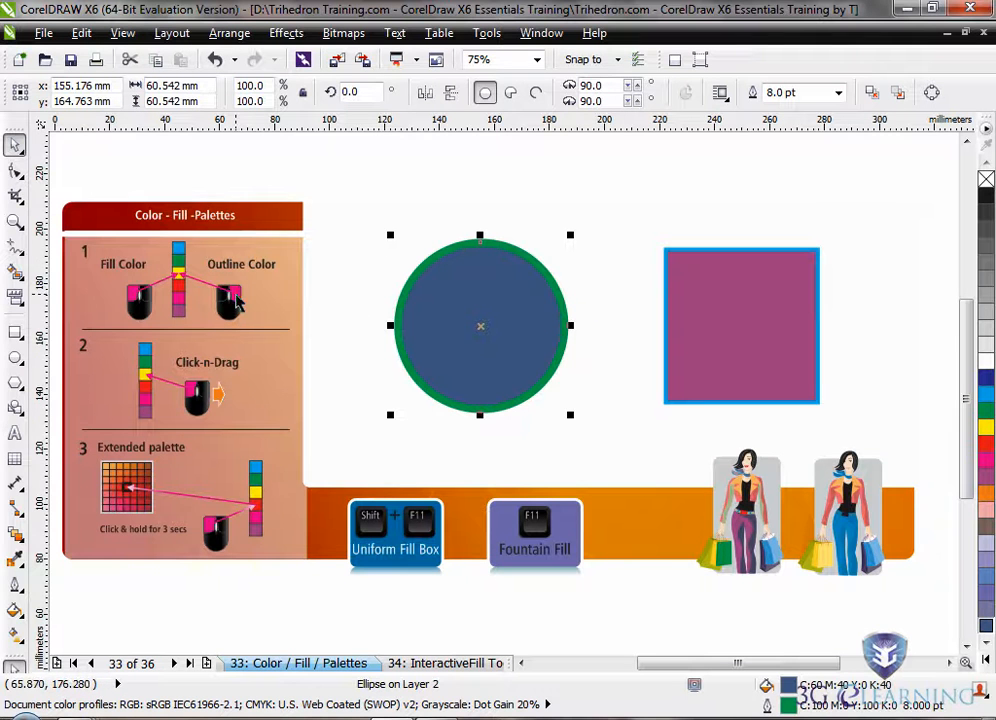
- Try dark blue, red, orange and lilac outline colors on the circle, settling on green
right_click(987, 378)
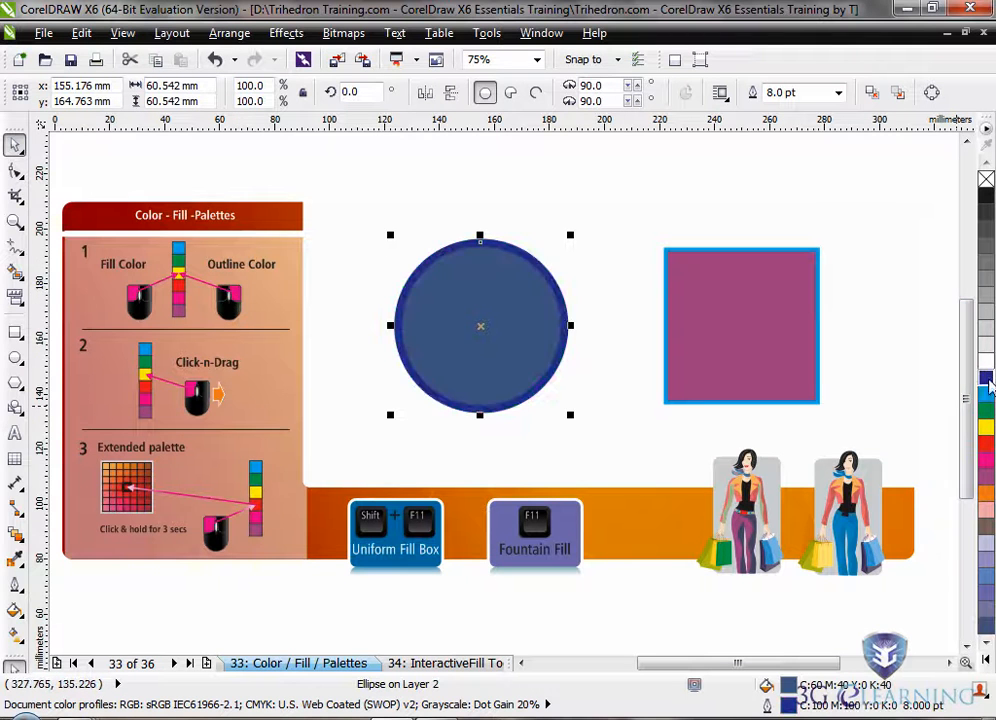
right_click(987, 441)
right_click(987, 497)
right_click(987, 545)
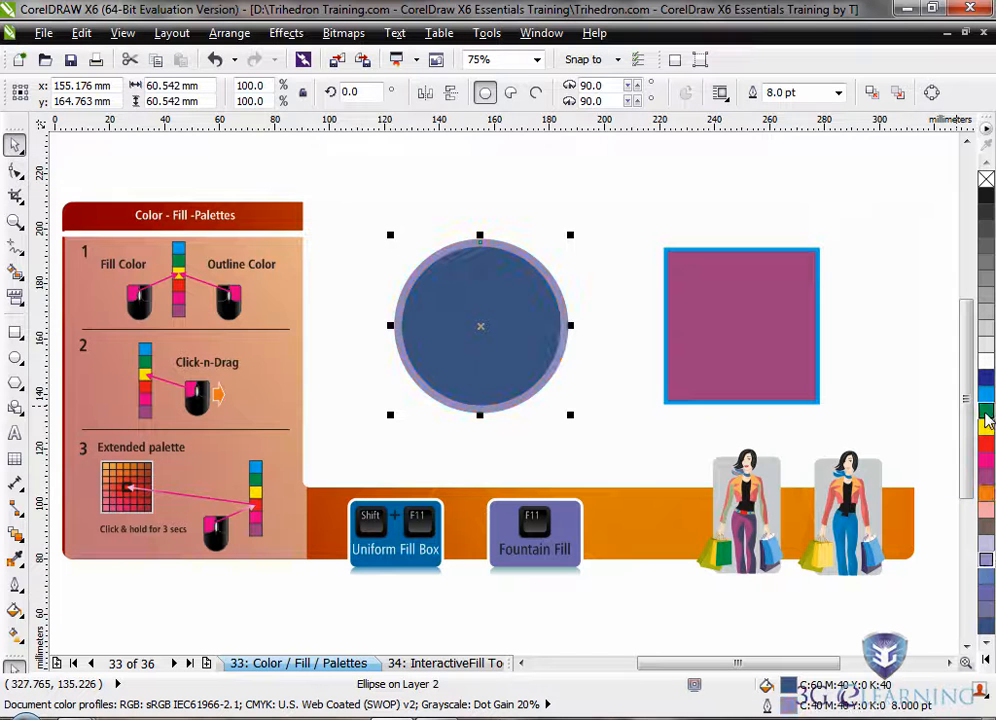
right_click(987, 418)
- Try yellow, cyan and dark blue fills on the square, settling on pink (C0 M40 Y20 K0), and deselect it
click(716, 325)
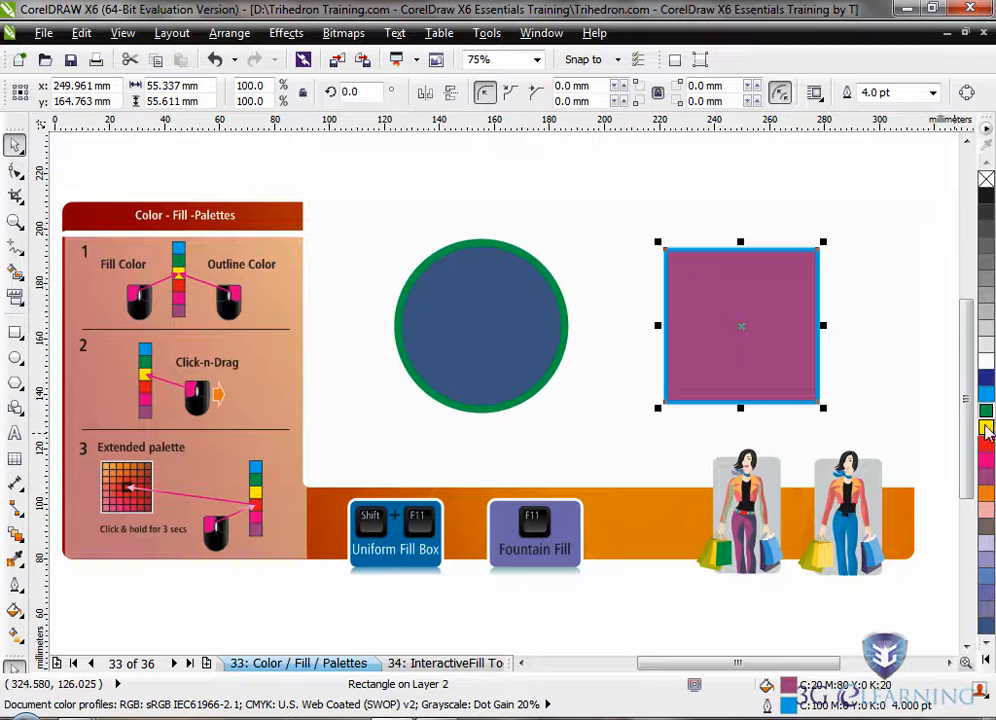
click(986, 428)
click(986, 394)
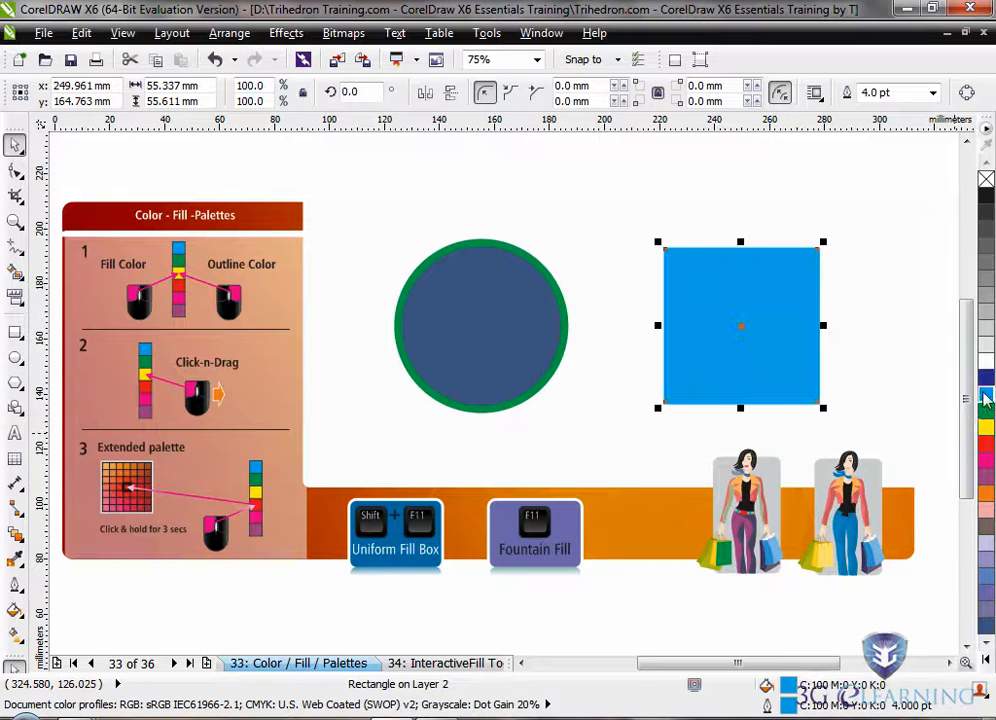
click(986, 378)
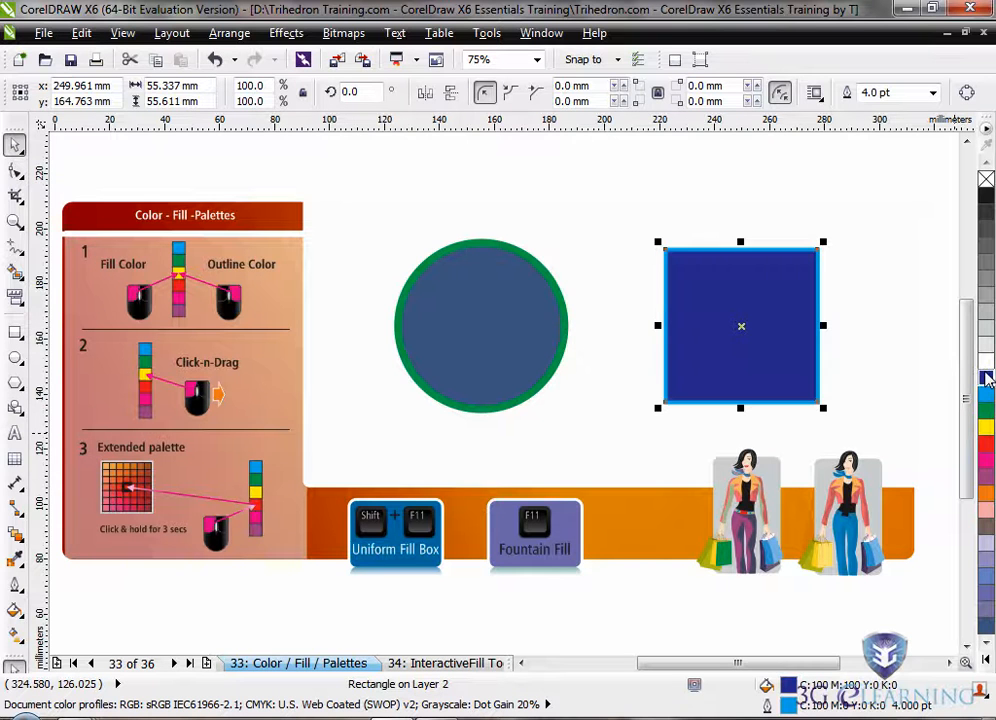
click(986, 509)
click(460, 185)
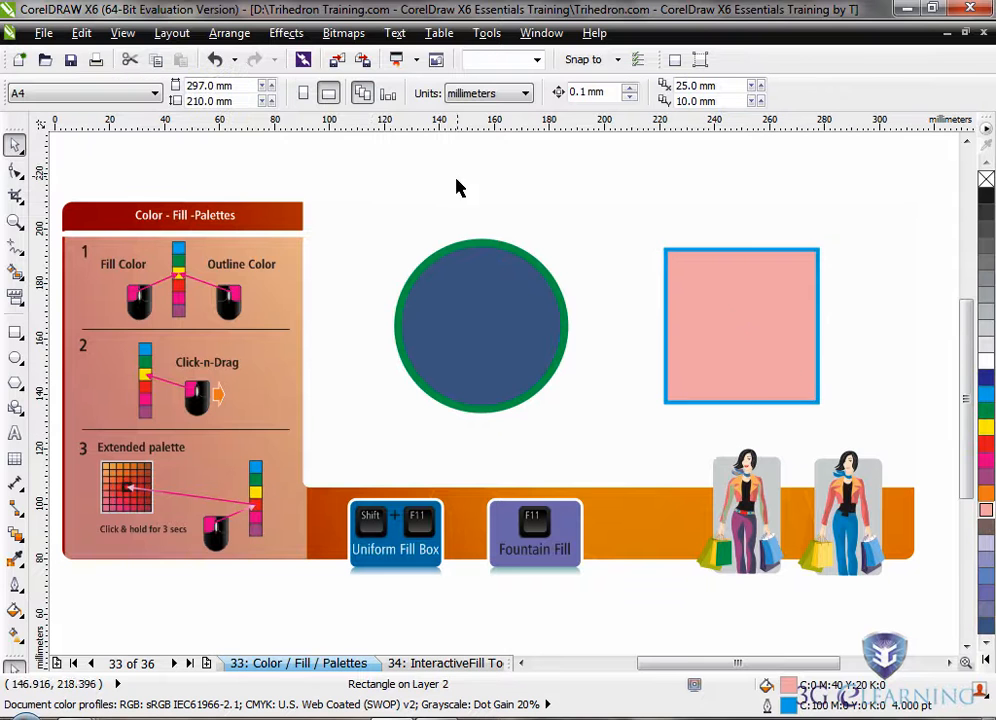
- Try a cyan fill and a red outline on the circle and square together, and undo both changes
drag(362, 186, 860, 447)
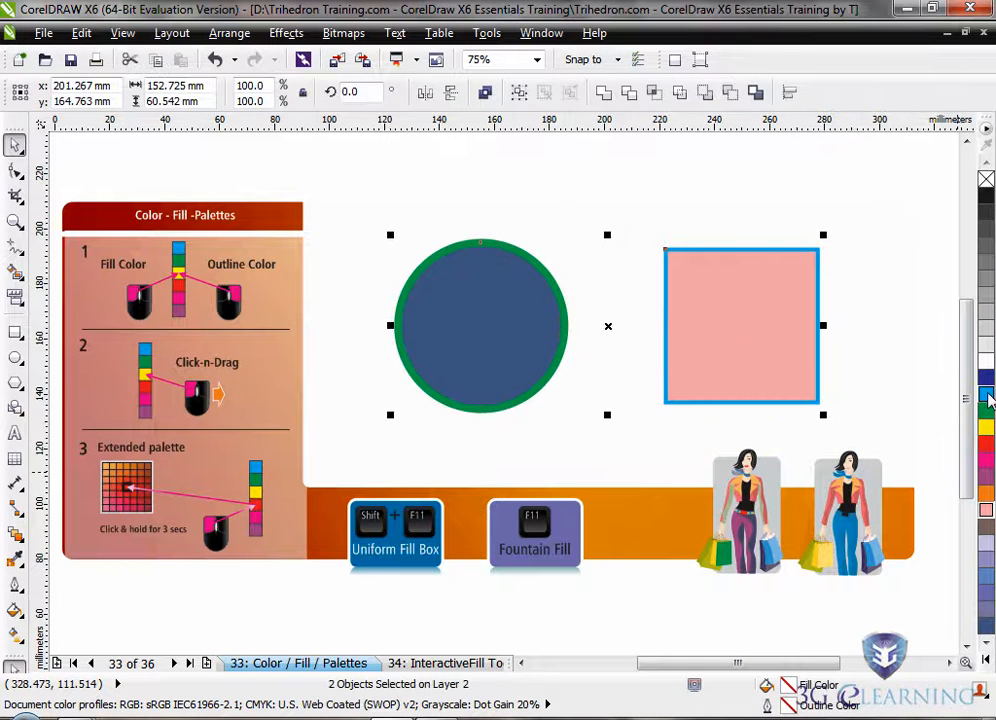
click(988, 396)
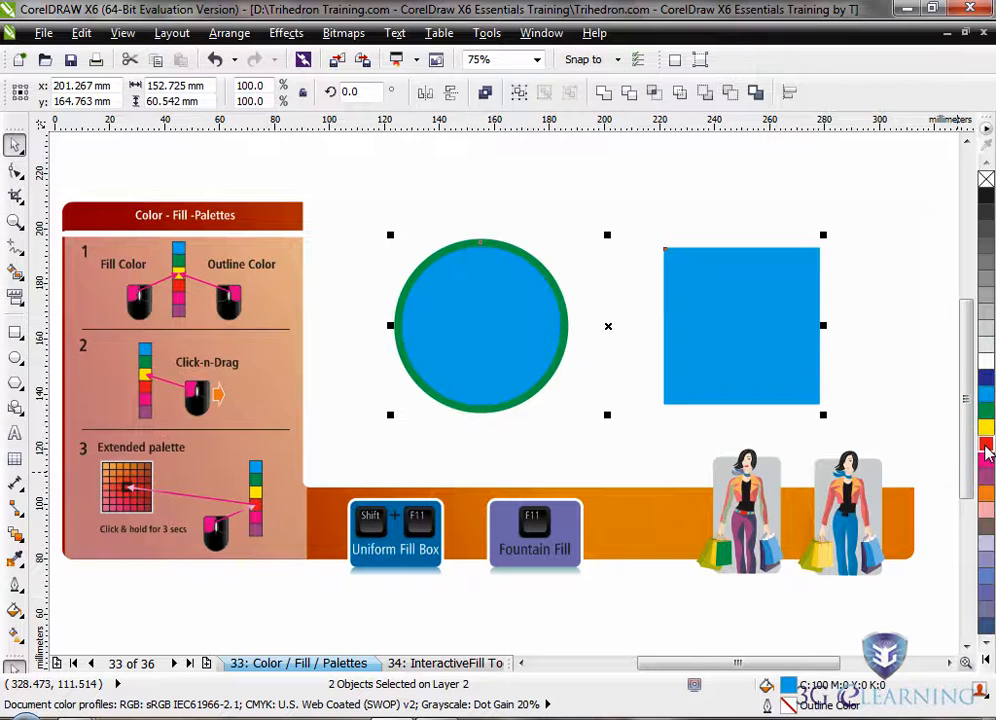
right_click(986, 448)
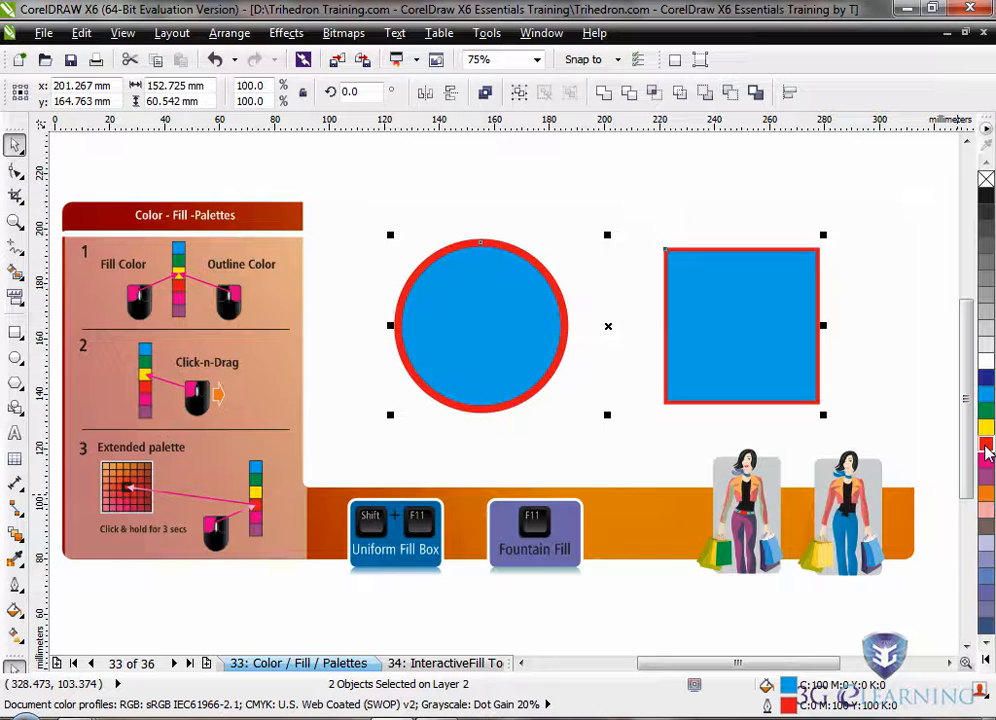
key(ctrl+z)
key(ctrl+z)
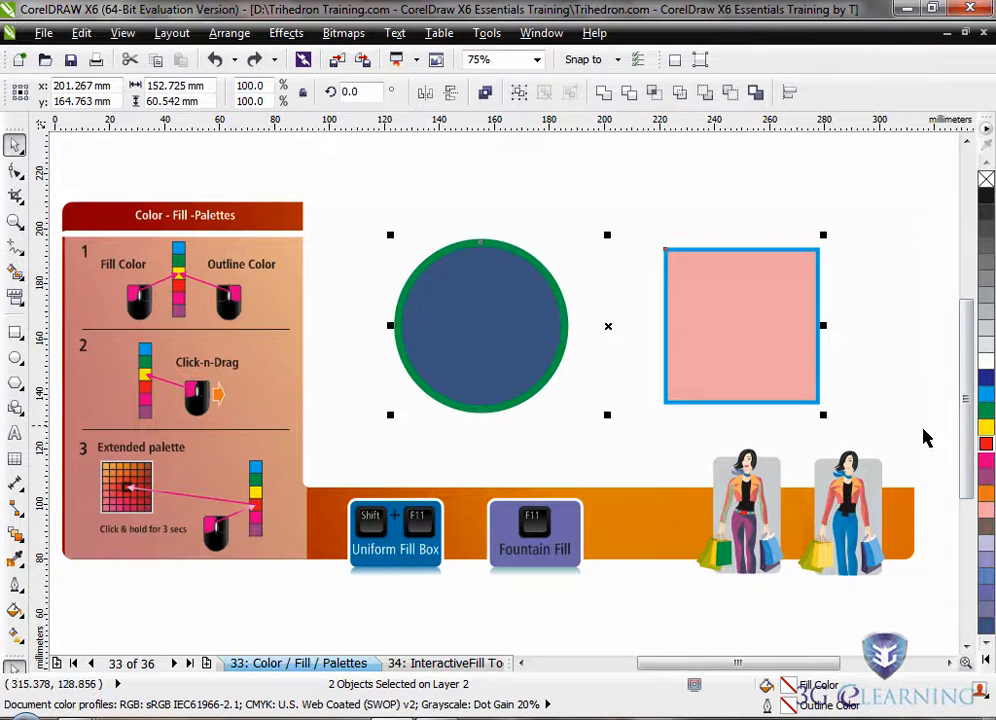
- Give the circle and square a slate blue fill (C60 M40 Y0 K40) and a green outline, and deselect them
click(986, 514)
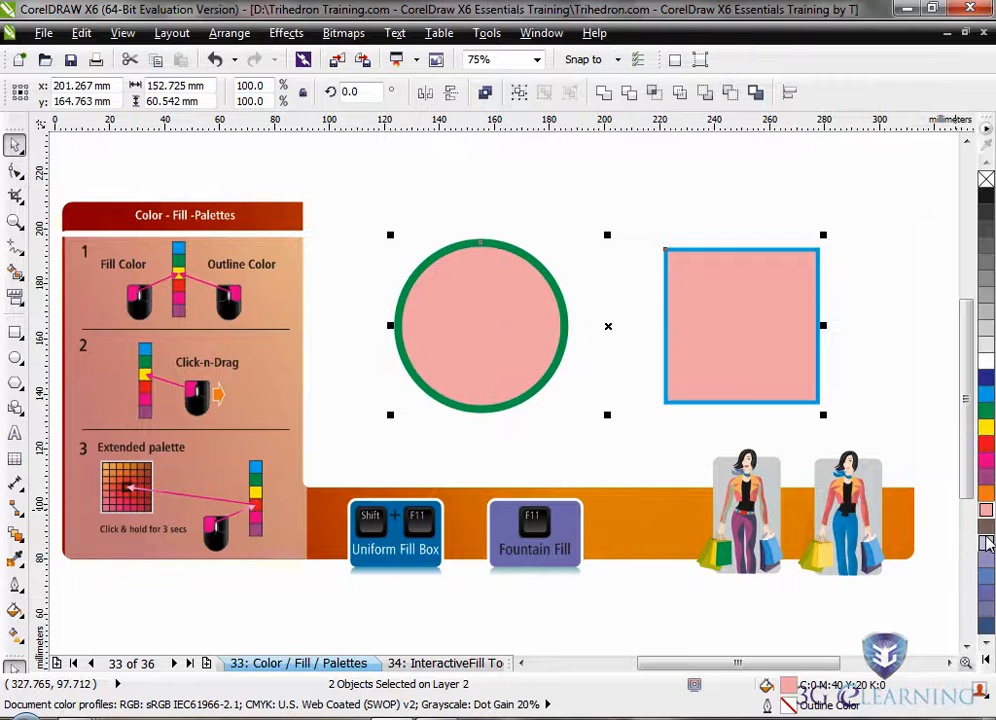
click(987, 544)
click(987, 577)
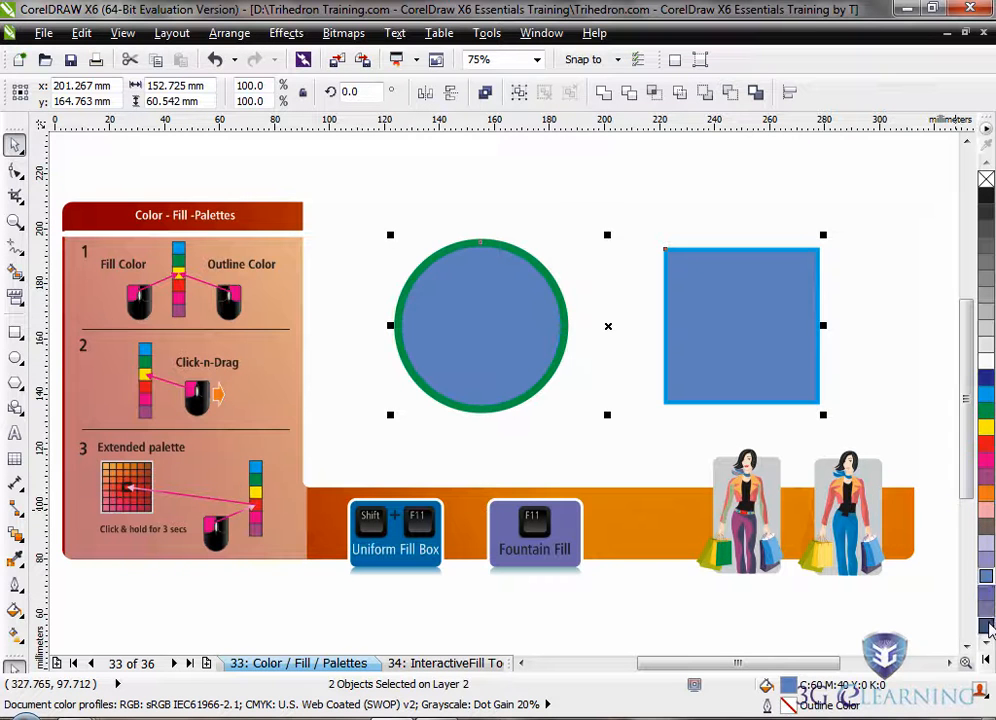
click(987, 626)
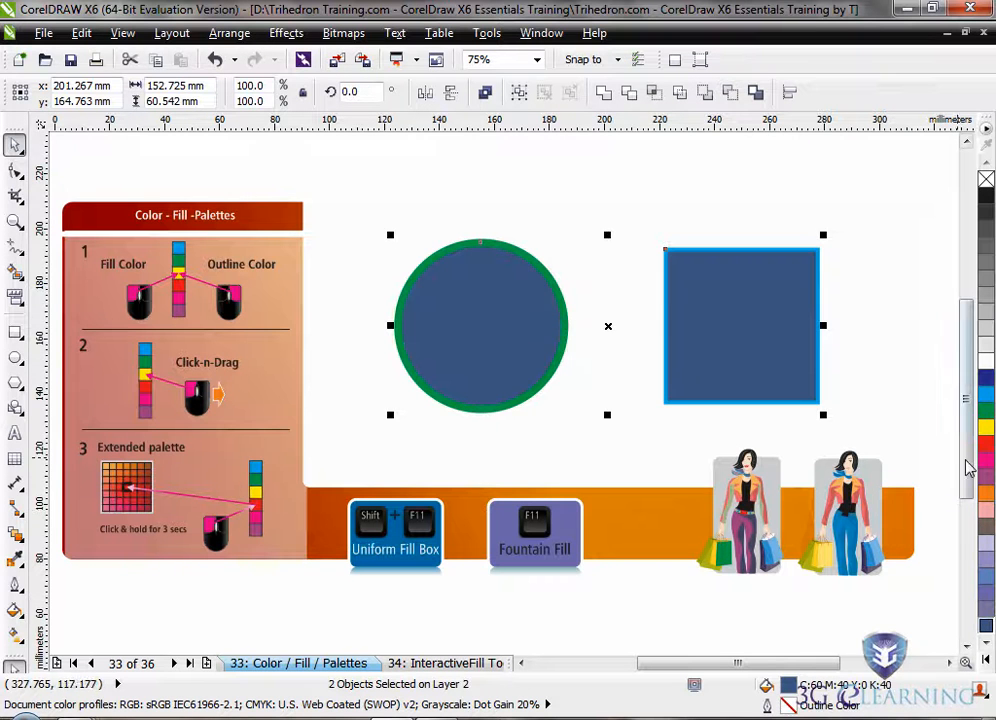
right_click(986, 411)
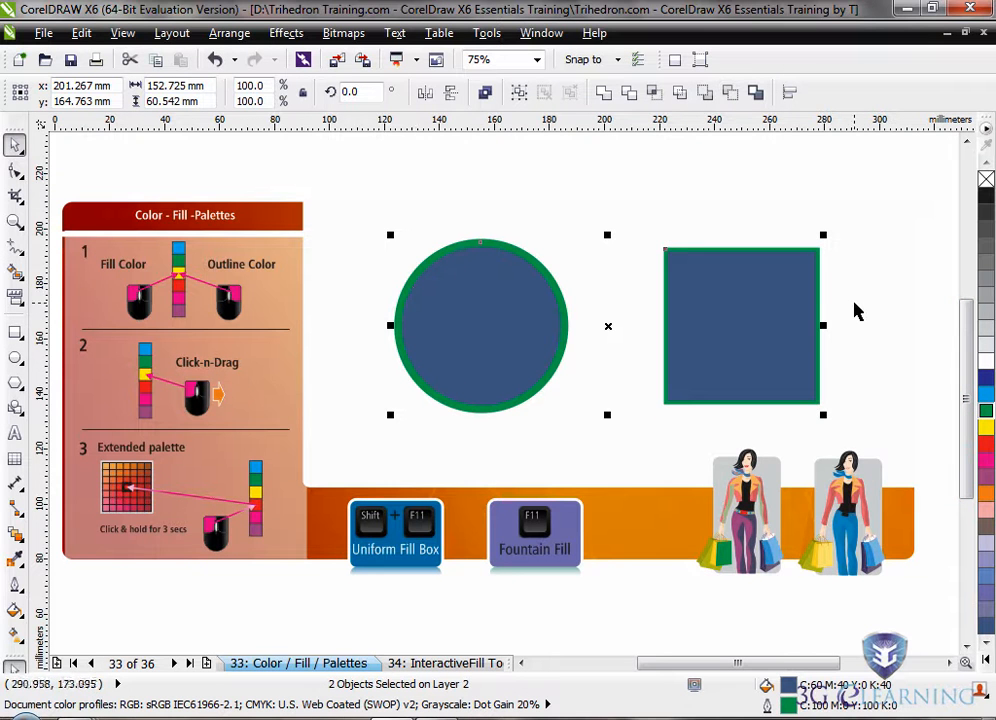
click(326, 374)
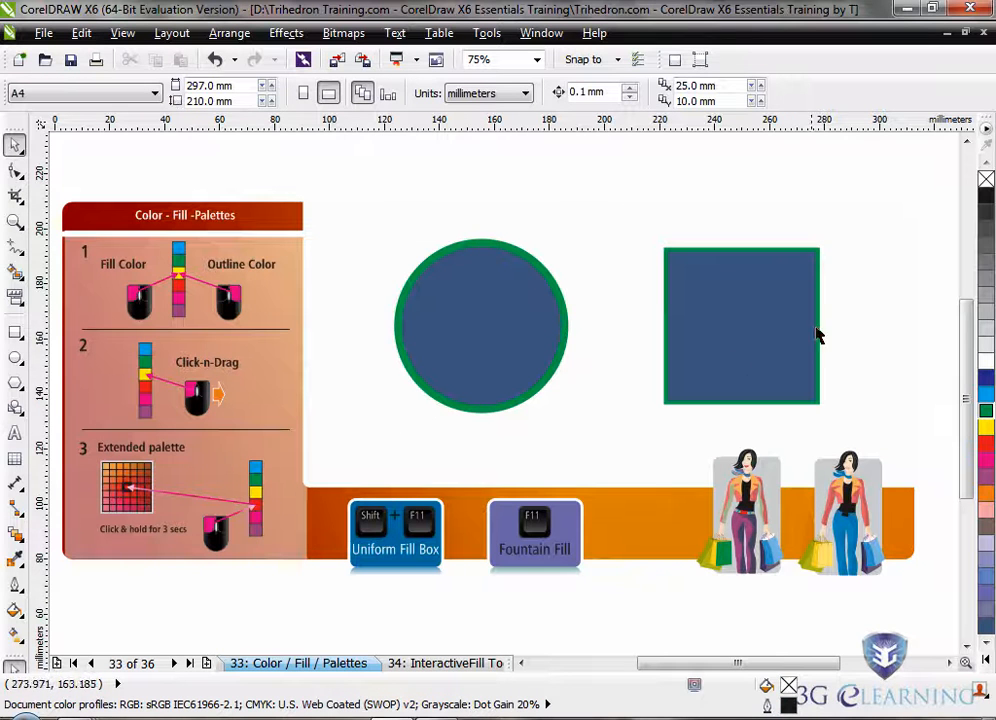
- Try applying black from the color palette with no object selected, dismissing the change to the document defaults
click(986, 198)
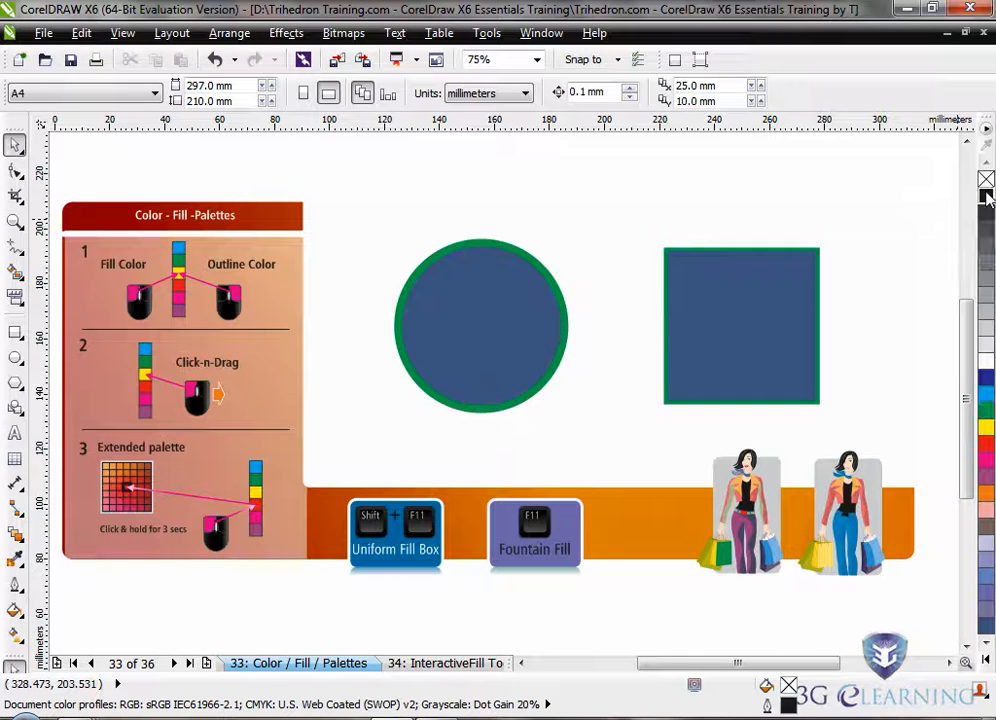
click(702, 202)
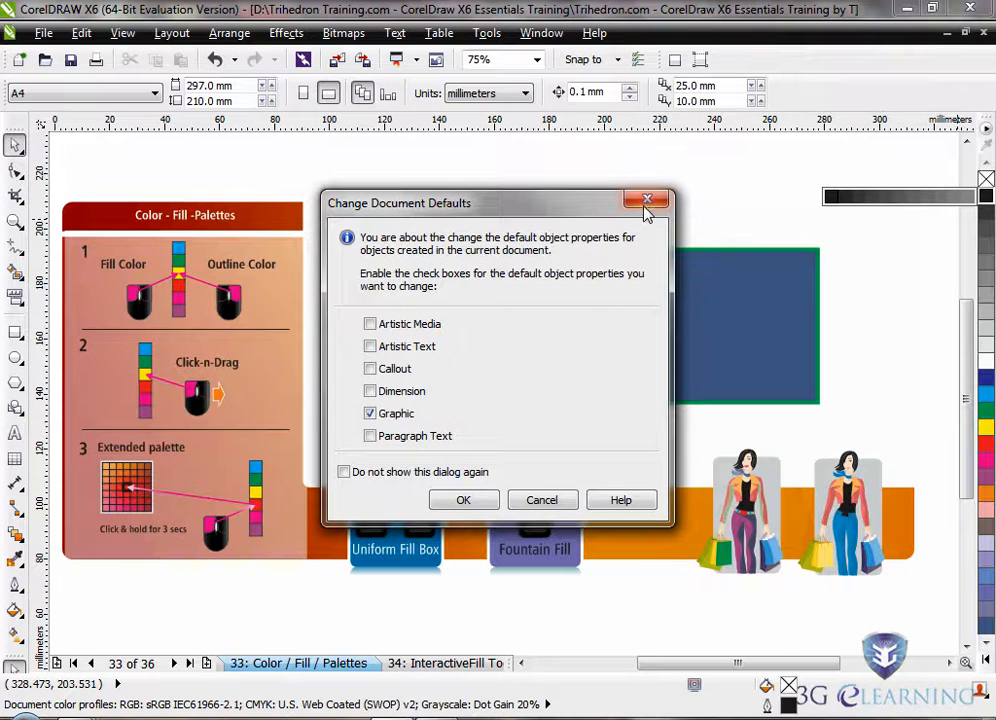
click(647, 199)
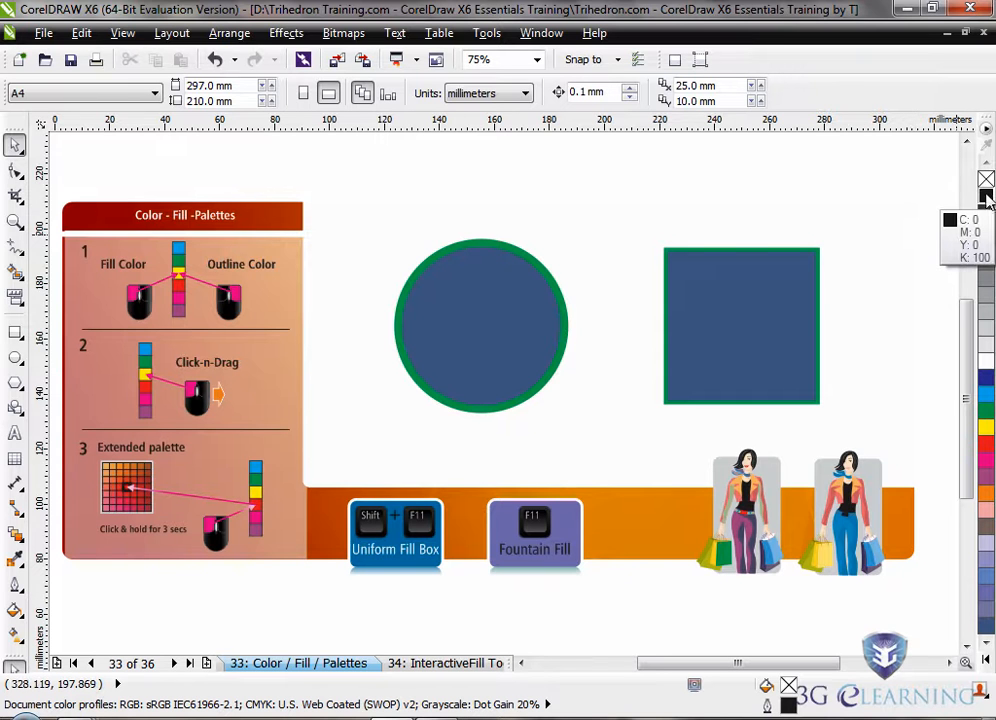
drag(987, 200, 943, 208)
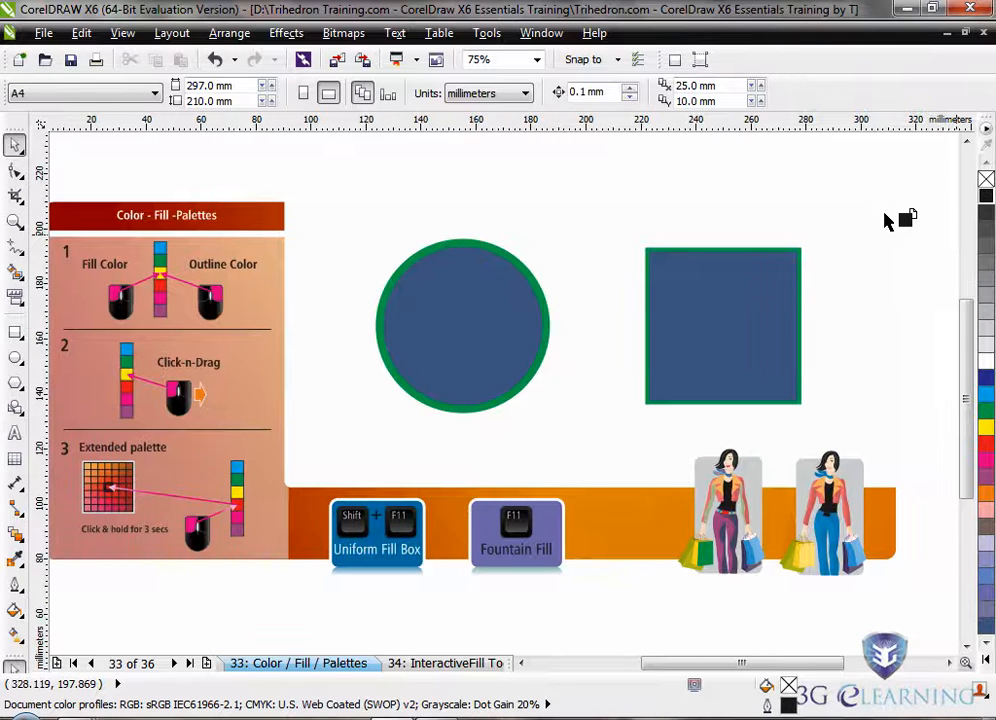
drag(885, 220, 986, 192)
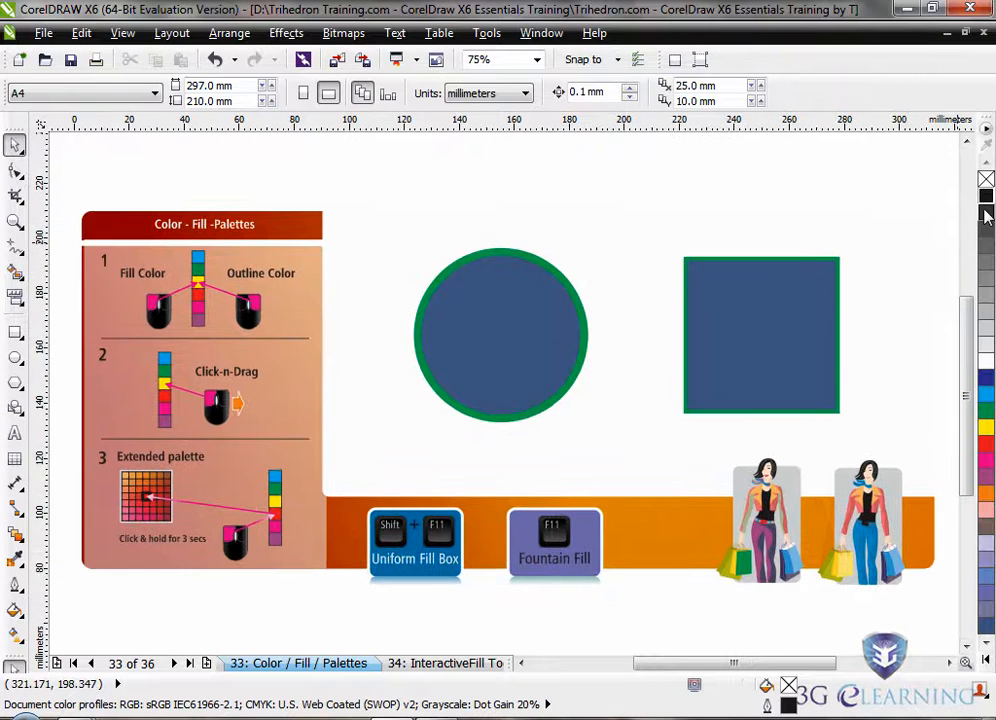
- Try dark gray and cyan as the default fill with no object selected, cancelling each change to the document defaults
click(985, 233)
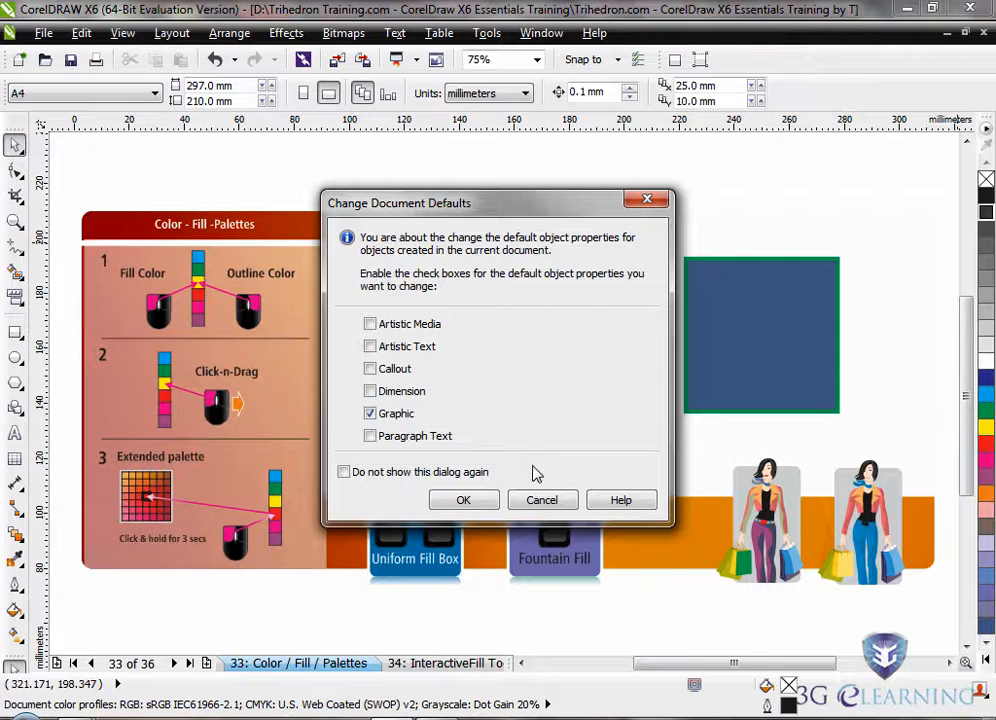
click(543, 501)
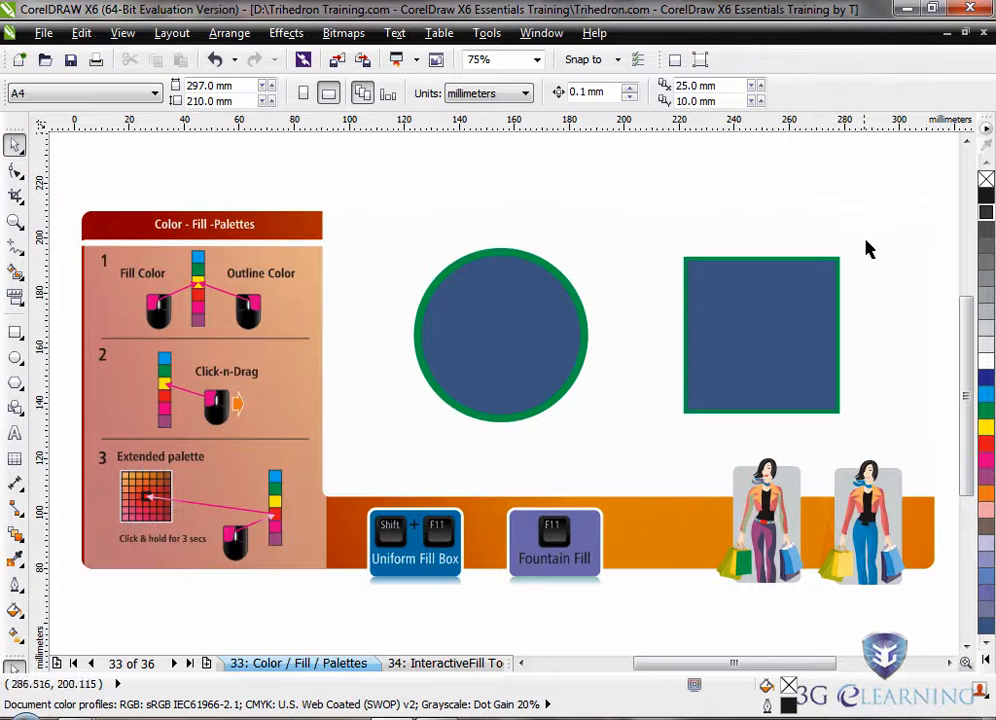
click(986, 395)
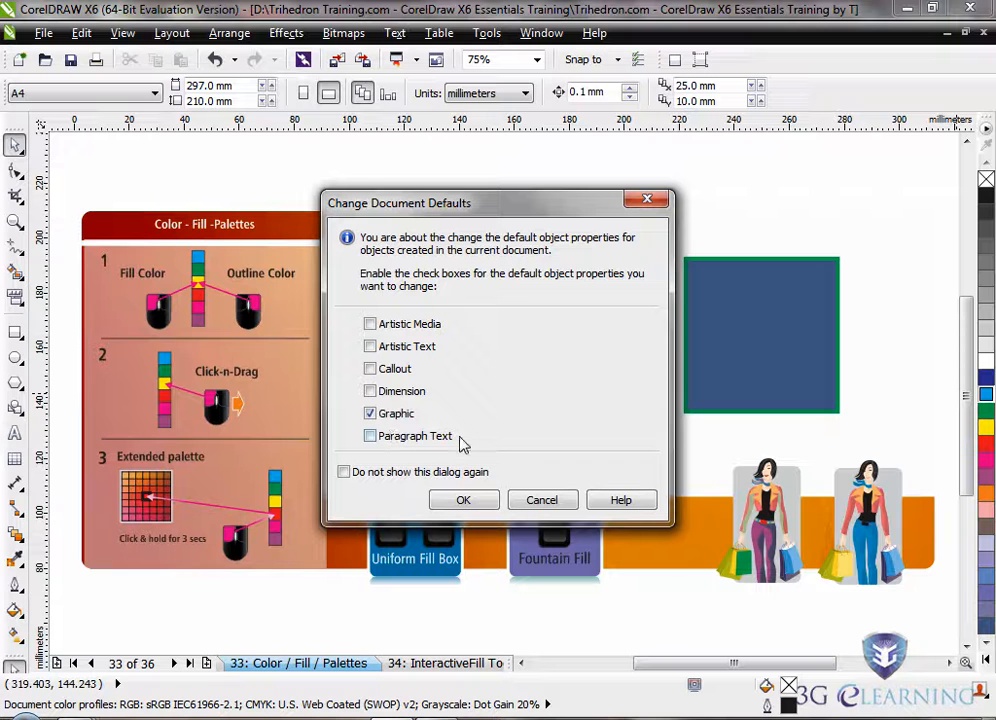
click(549, 501)
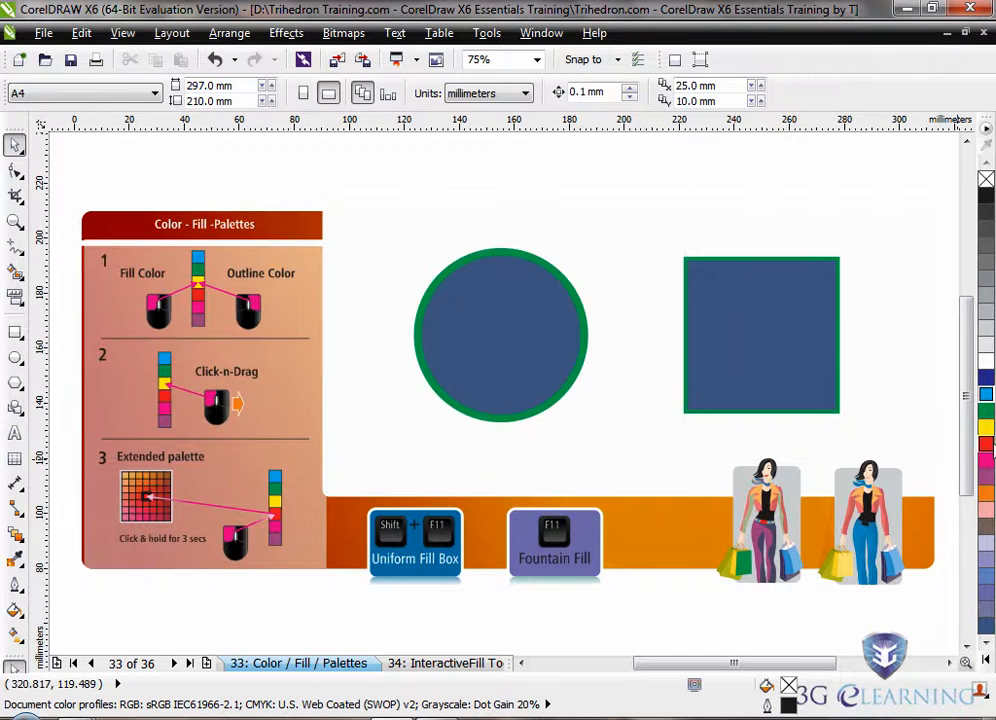
- Test red as the default fill for graphics with a rectangle about 25 by 23 mm beside the circle, and delete it
click(986, 445)
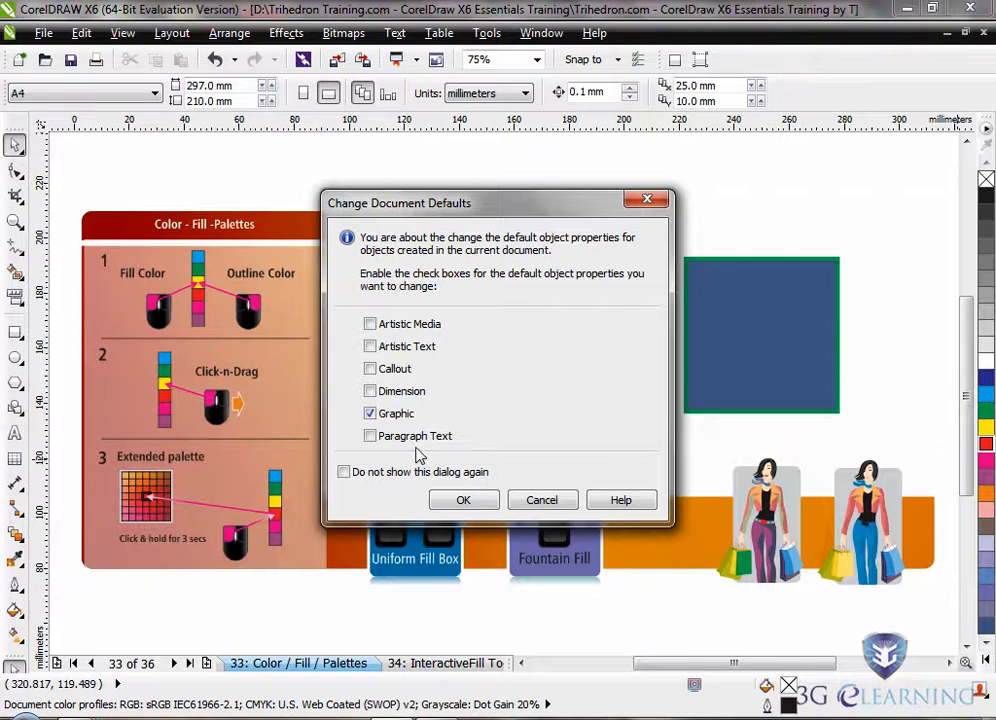
click(462, 502)
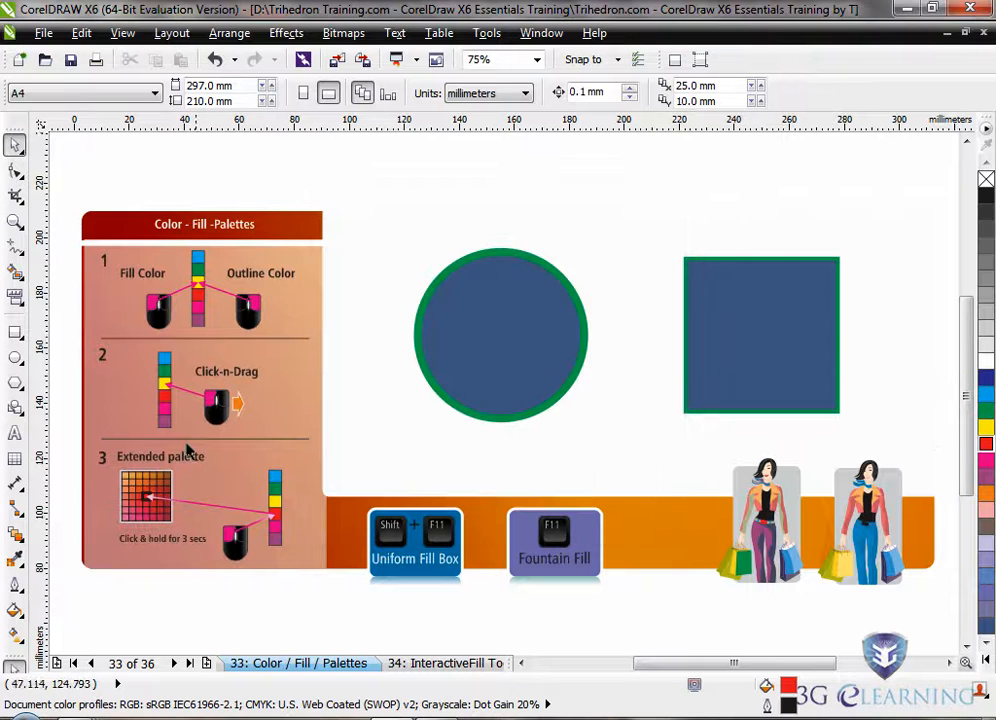
click(15, 332)
drag(348, 390, 418, 451)
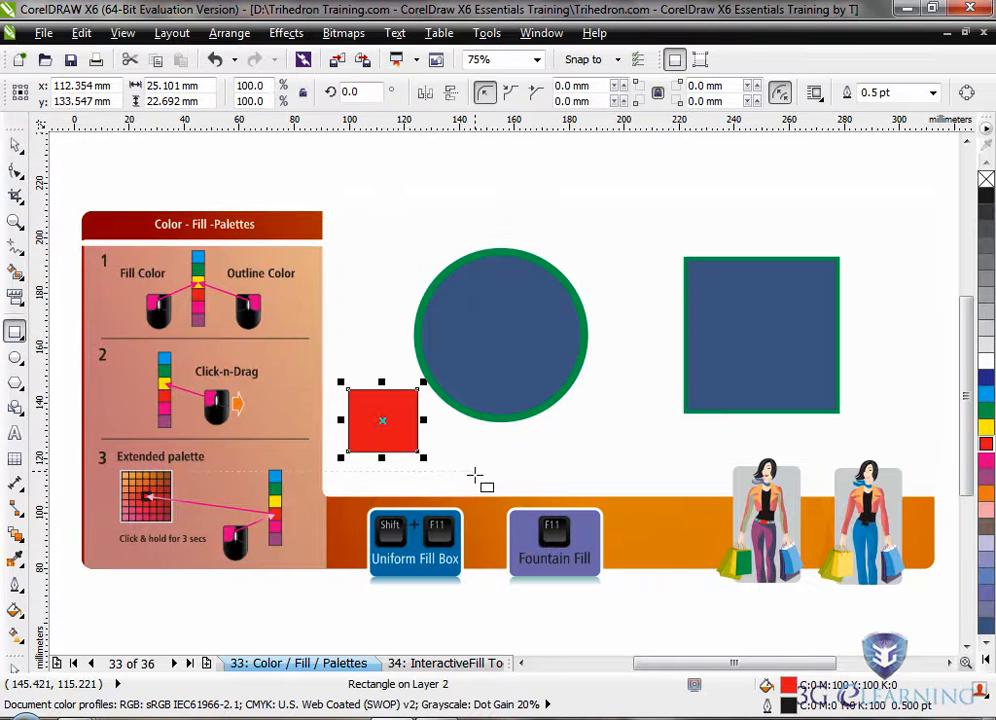
key(Delete)
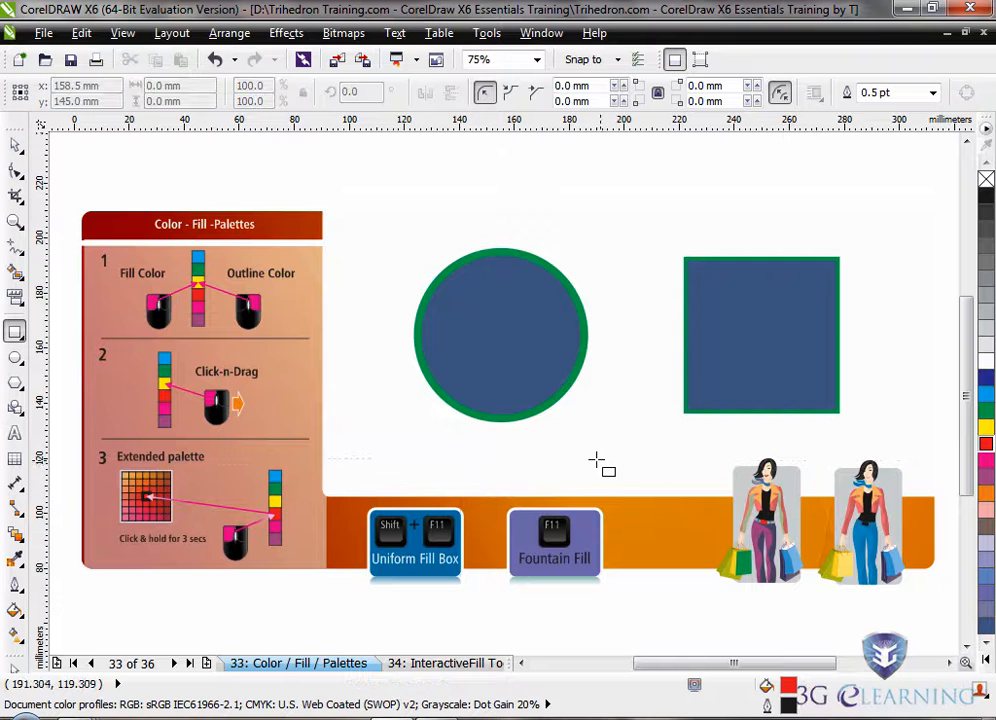
- Set the default graphic fill to cyan and draw two rectangles, one above the circle and one about 37 by 27 mm below it
click(986, 395)
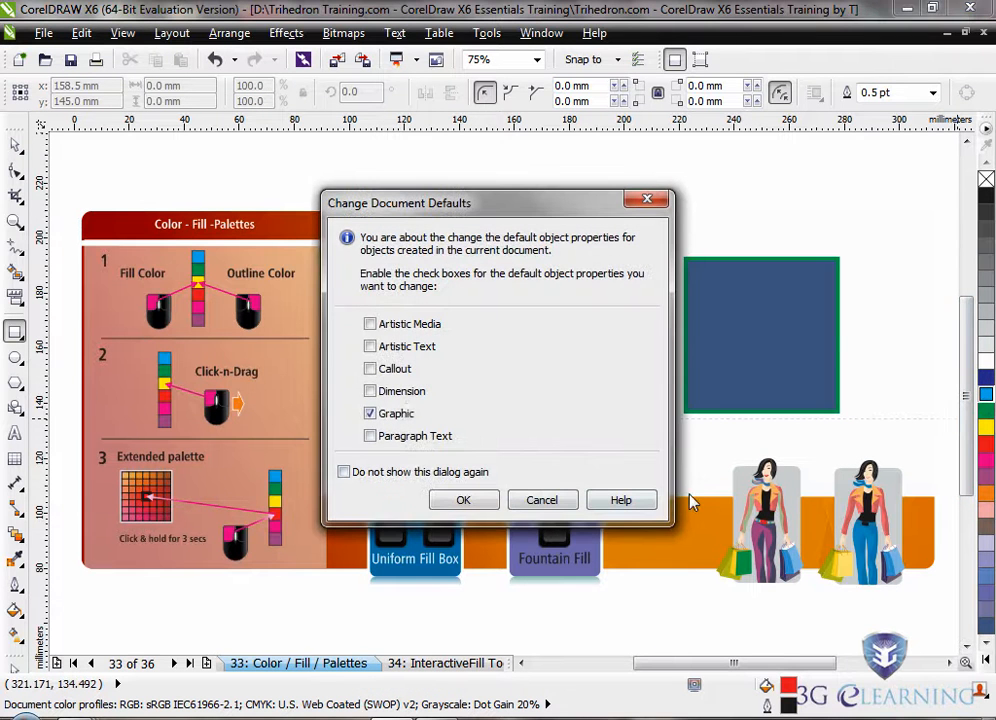
click(463, 500)
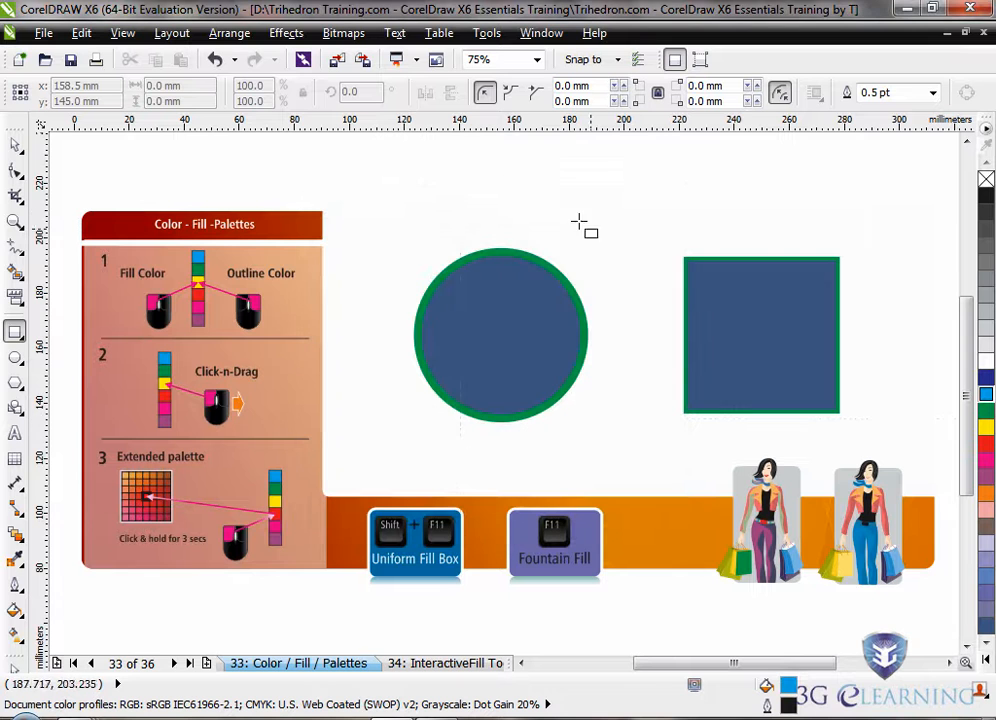
drag(373, 173, 508, 240)
drag(571, 420, 674, 493)
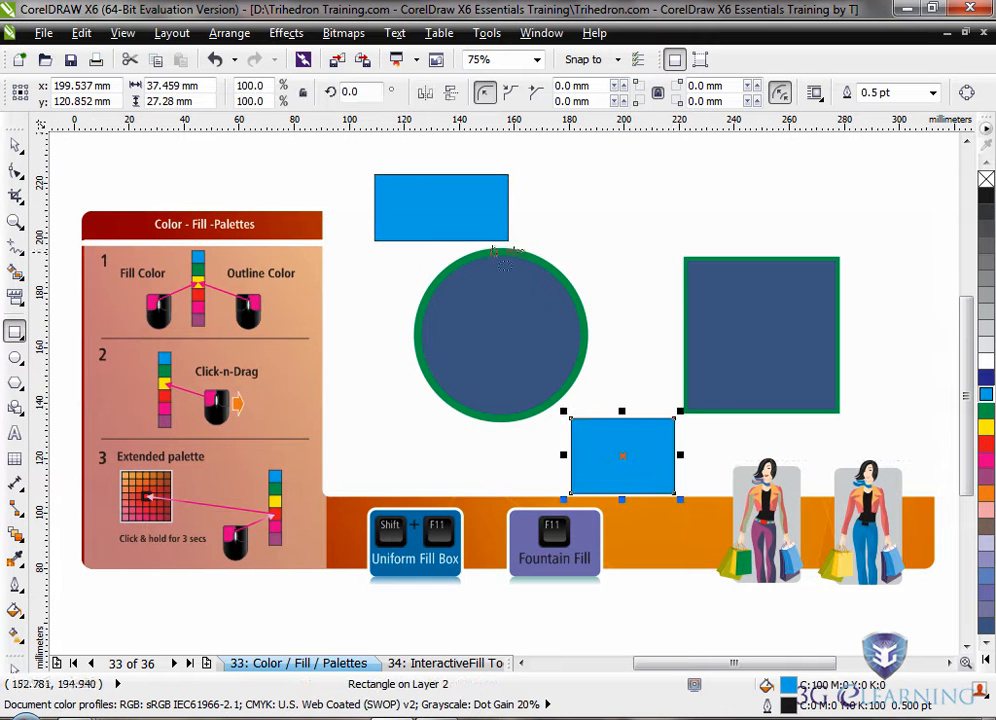
- Undo the two cyan rectangles above and below the circle and return to the Pick tool
key(ctrl+z)
key(ctrl+z)
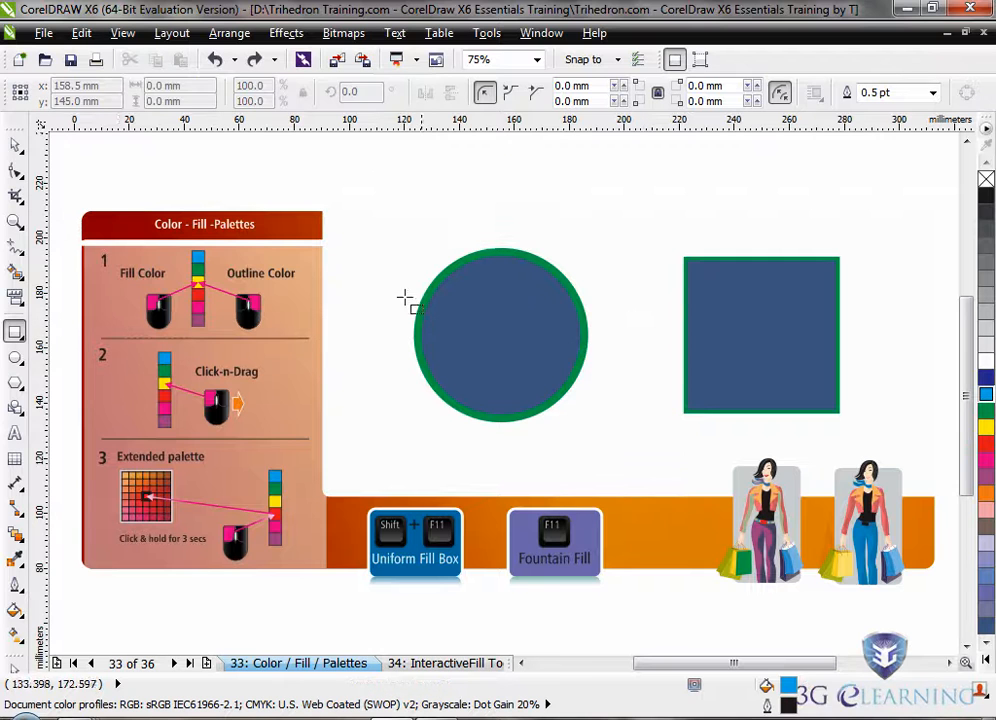
click(15, 145)
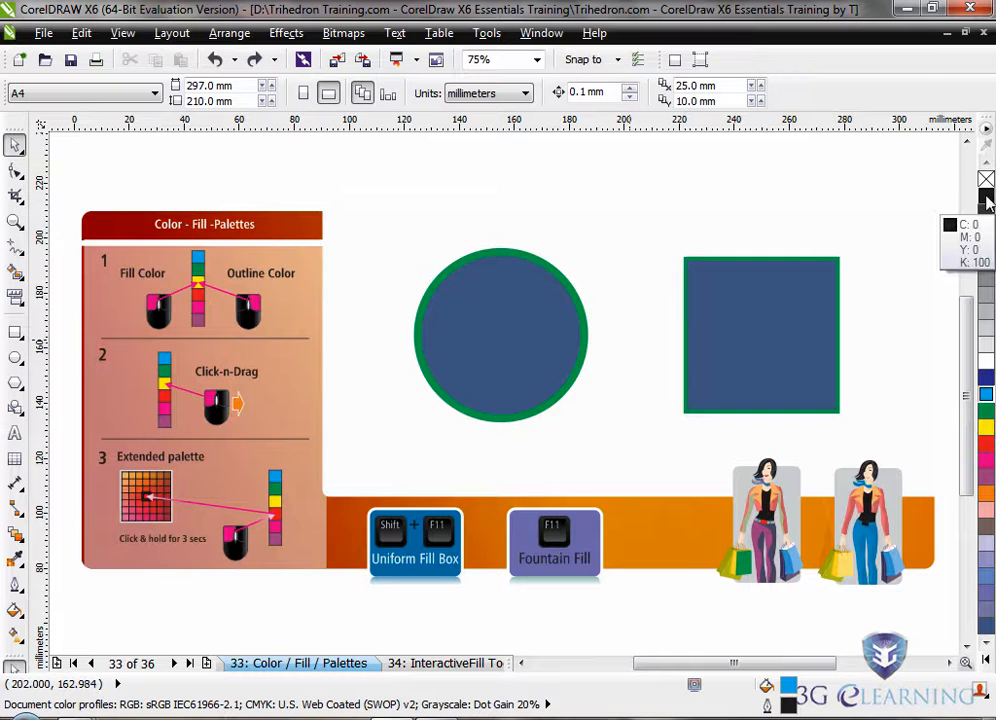
- Drop black from the color palette onto the square's outline and cyan onto the circle's outline, leaving both shapes unselected
drag(986, 200, 842, 341)
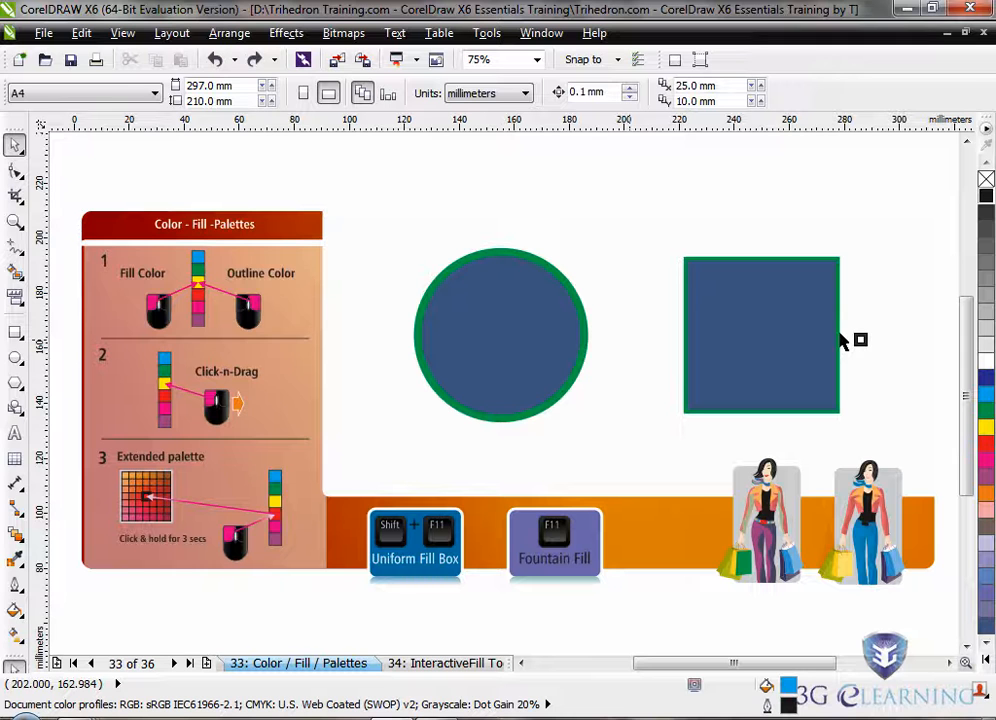
drag(842, 341, 838, 340)
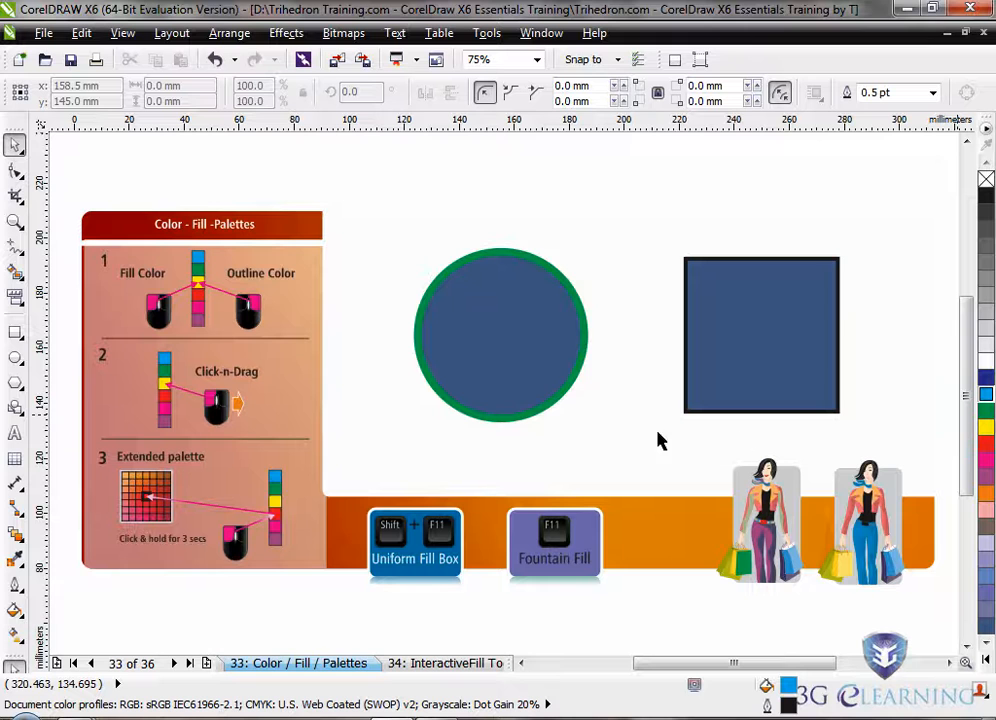
drag(590, 335, 586, 334)
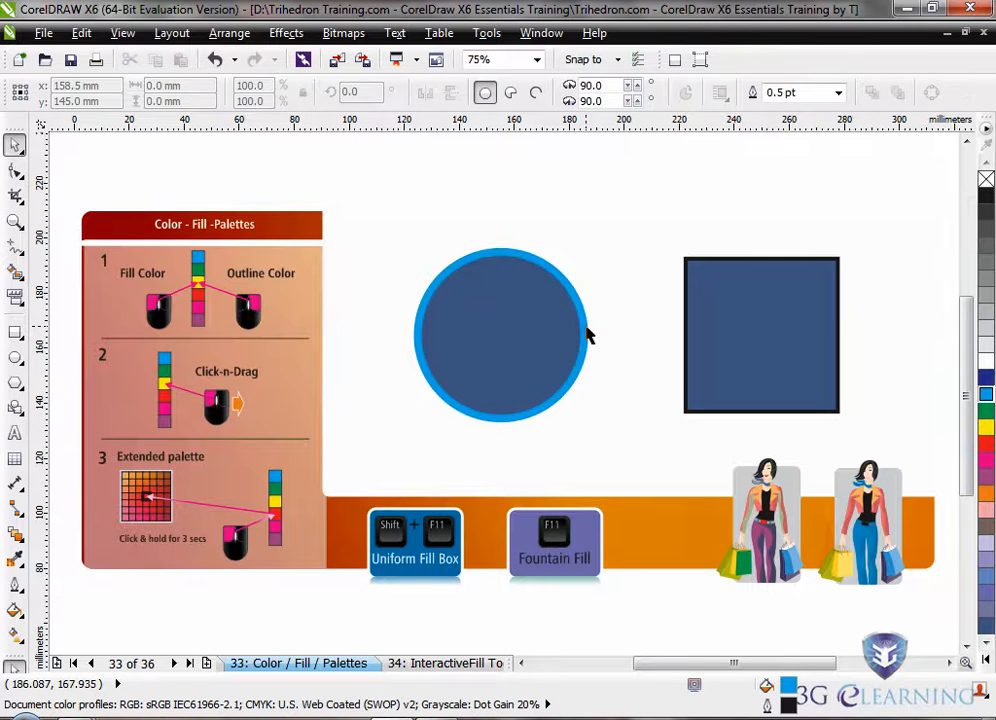
- Drop red from the color palette into the square and orange (C0 M60 Y100 K0) into the circle as fills
drag(985, 448, 967, 443)
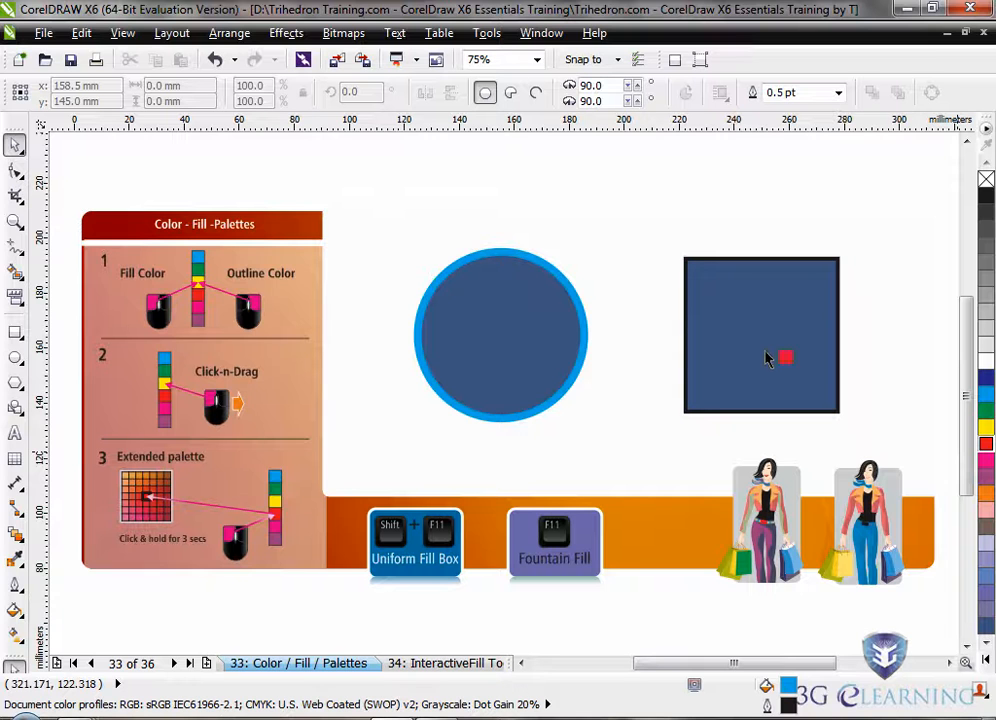
drag(767, 358, 767, 357)
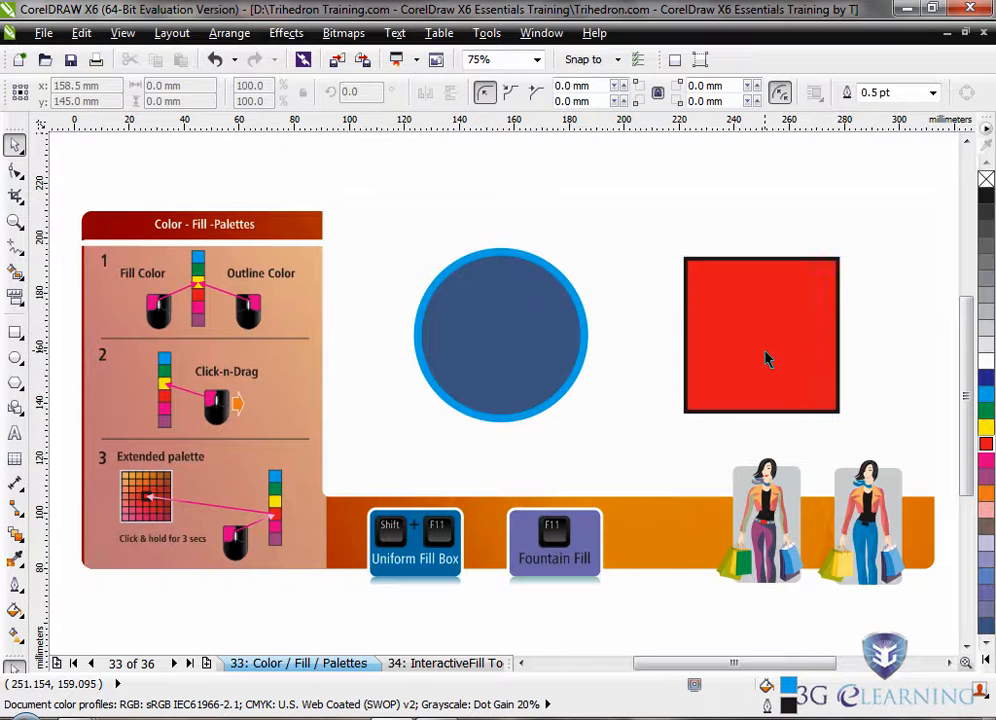
key(Escape)
click(985, 503)
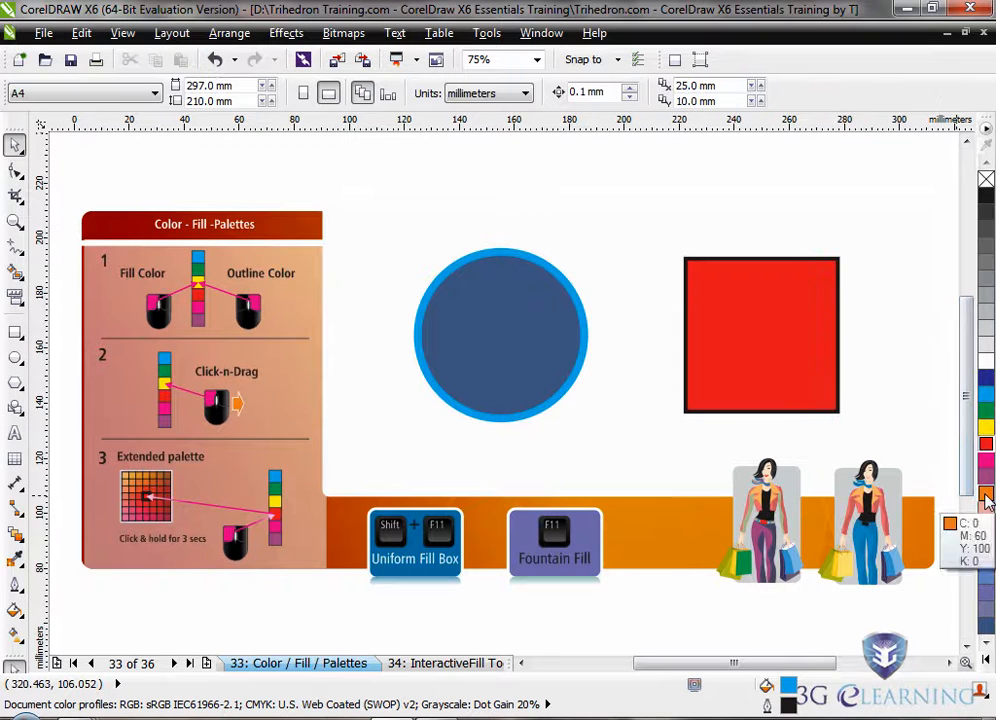
drag(527, 366, 521, 363)
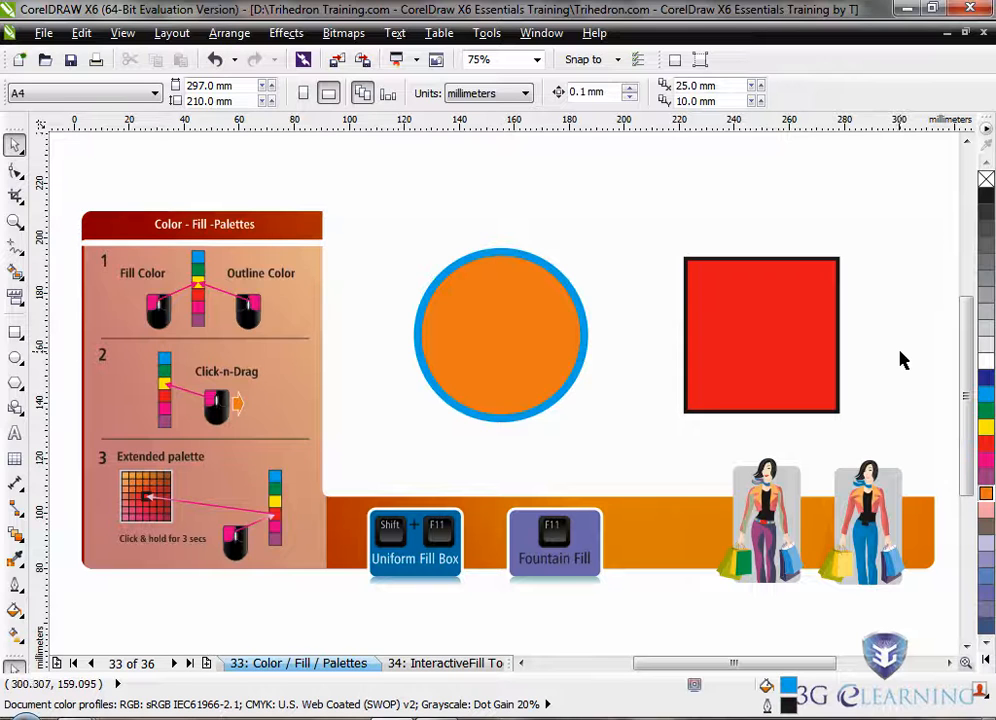
- Preview the extended gray shades, and fill the square with the reddish-brown shade from yellow's extended palette
click(986, 196)
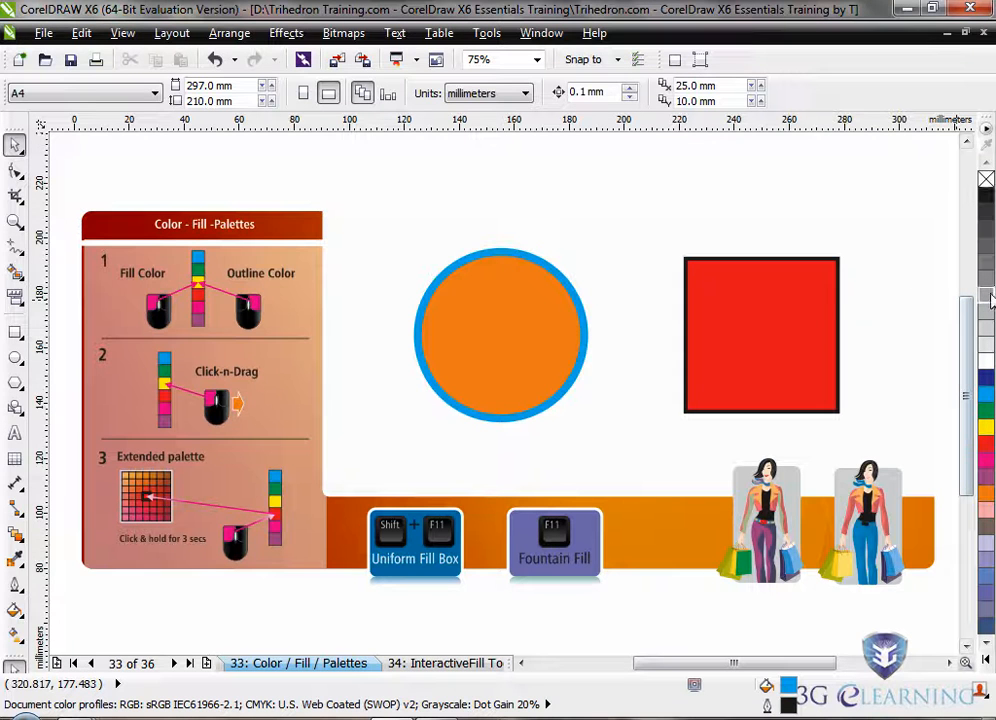
click(988, 298)
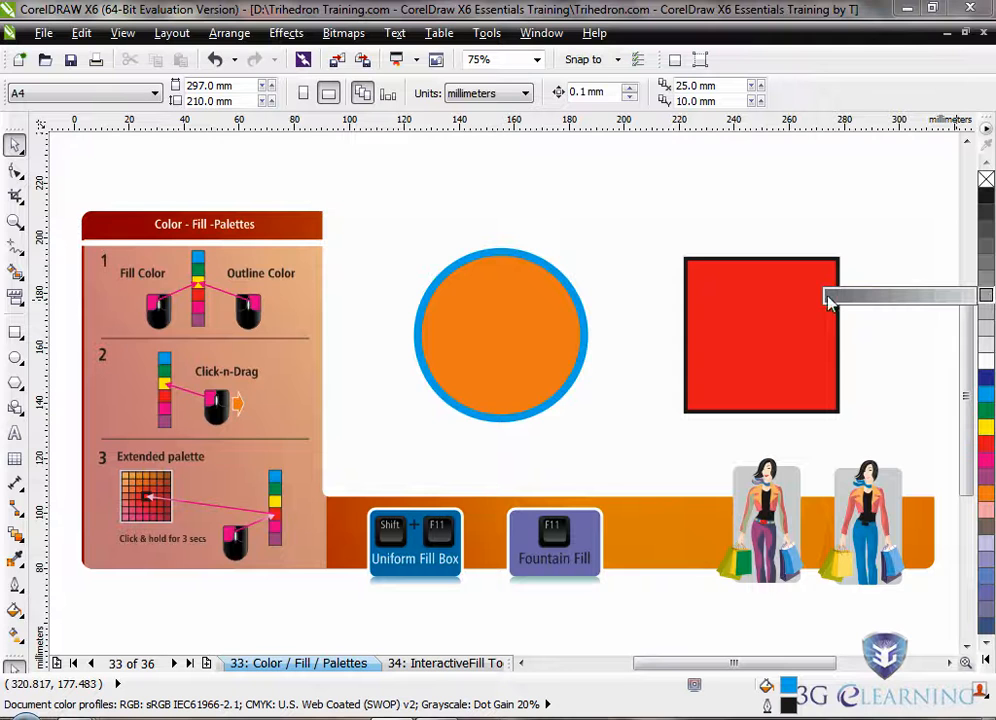
click(988, 431)
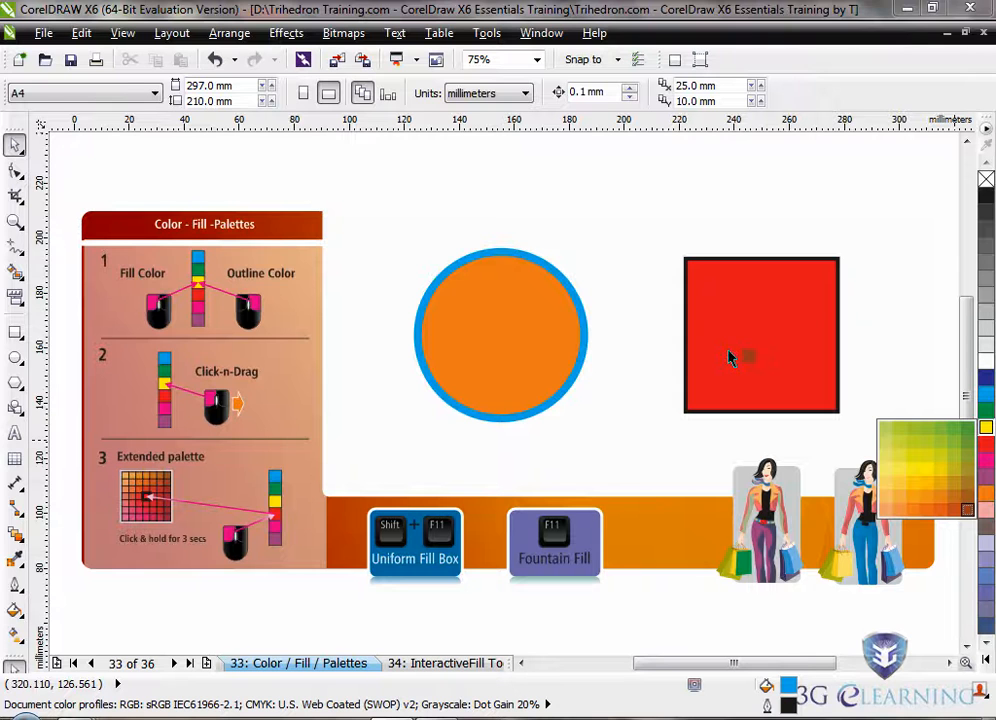
drag(730, 358, 729, 354)
- Fill the circle with the dark blue shade C100 M89 Y18 K18 from cyan's extended palette and deselect it
click(491, 339)
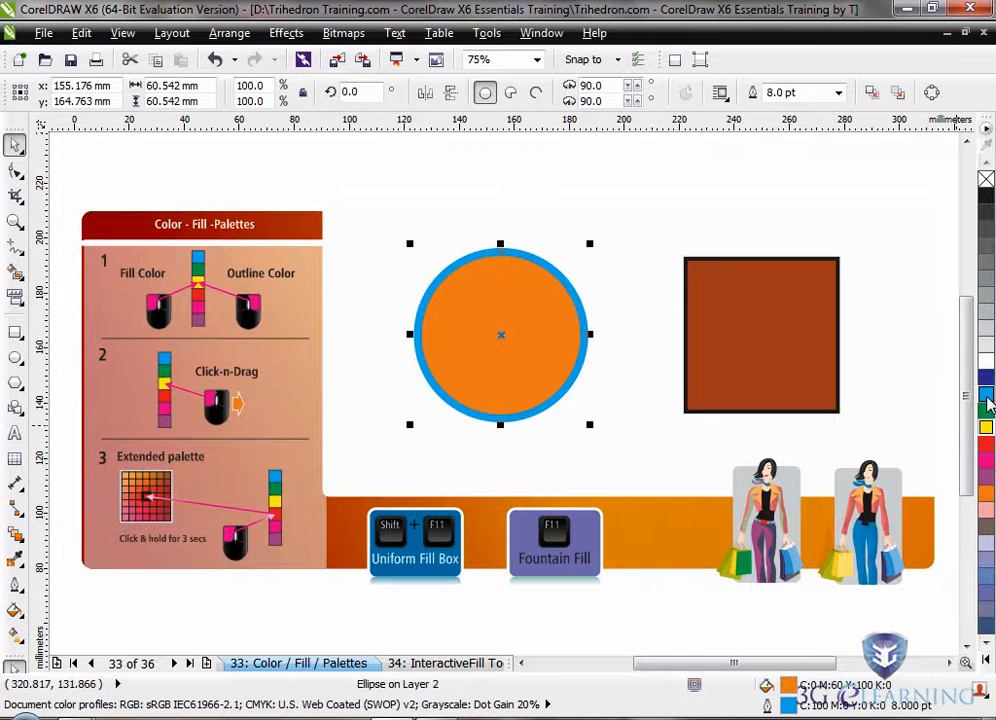
click(986, 403)
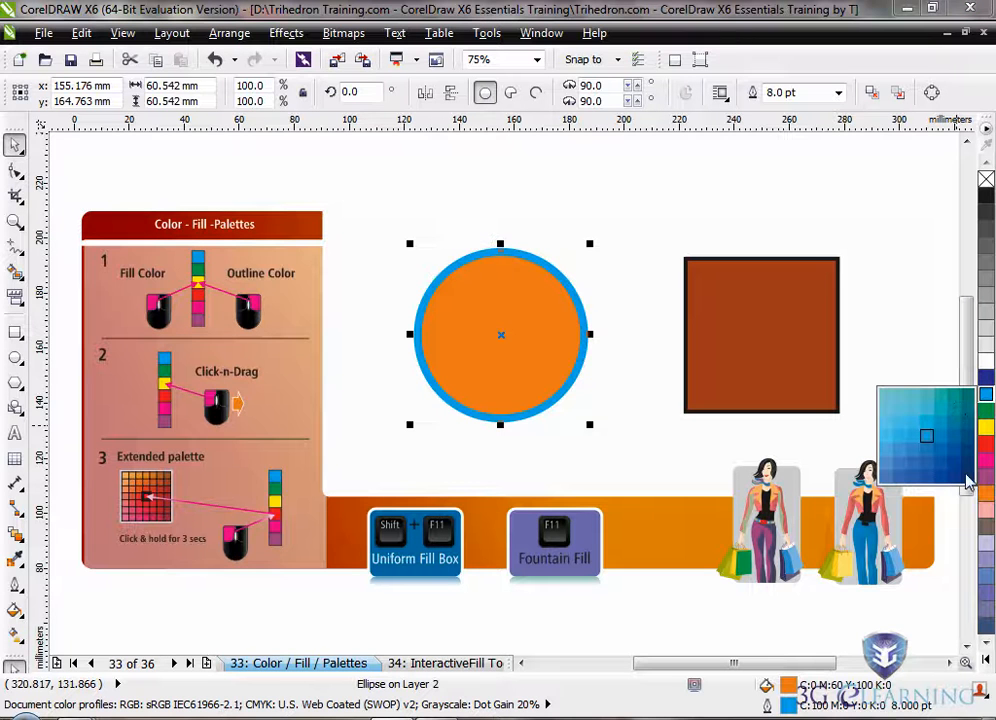
click(968, 478)
click(518, 460)
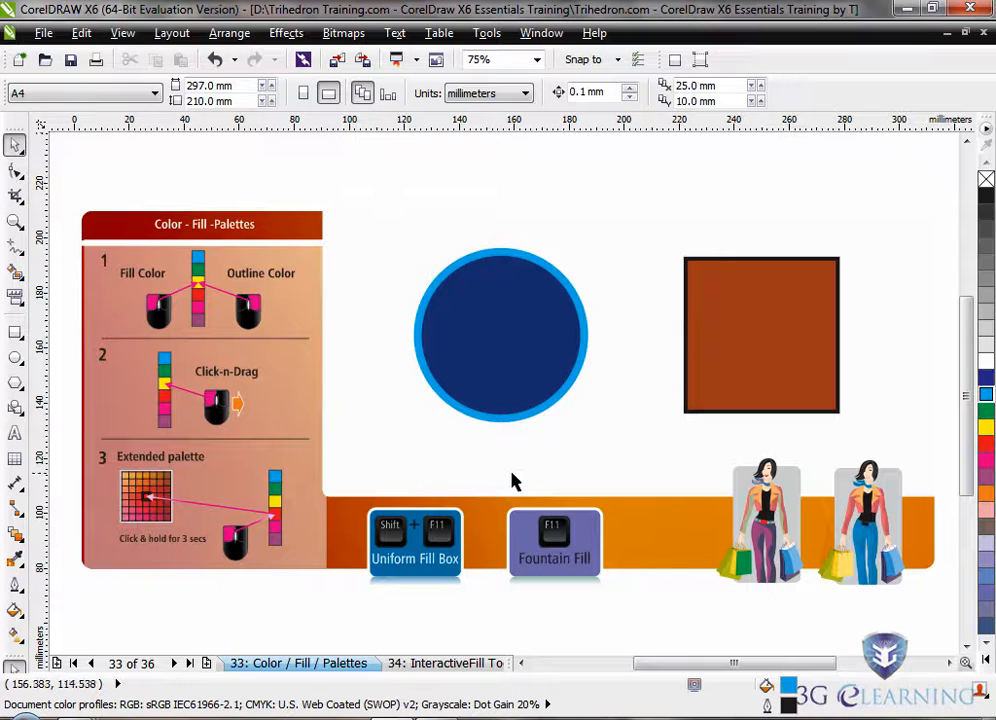
- Open the Uniform Fill settings for the circle, move the dialog clear of the shapes and try the eyedropper on the circle
click(505, 344)
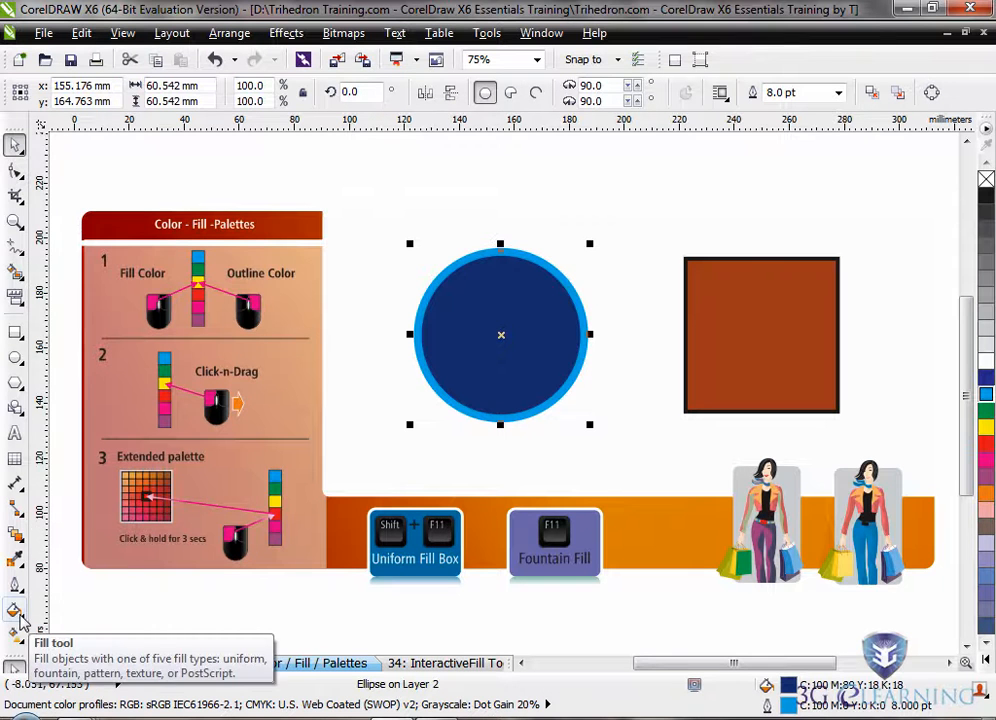
click(15, 610)
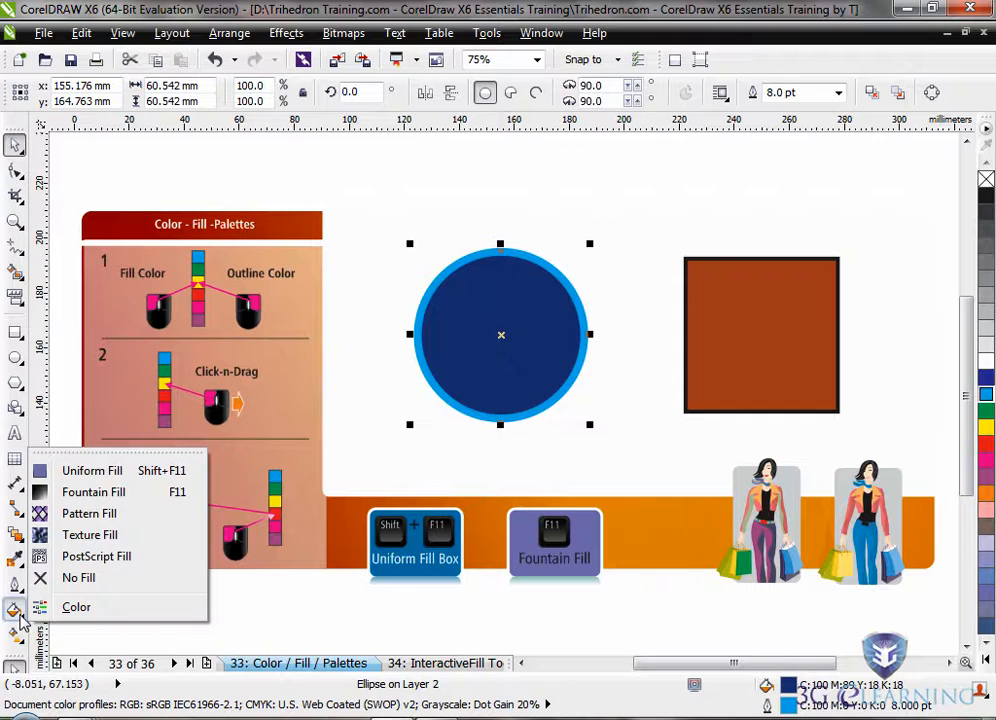
click(111, 480)
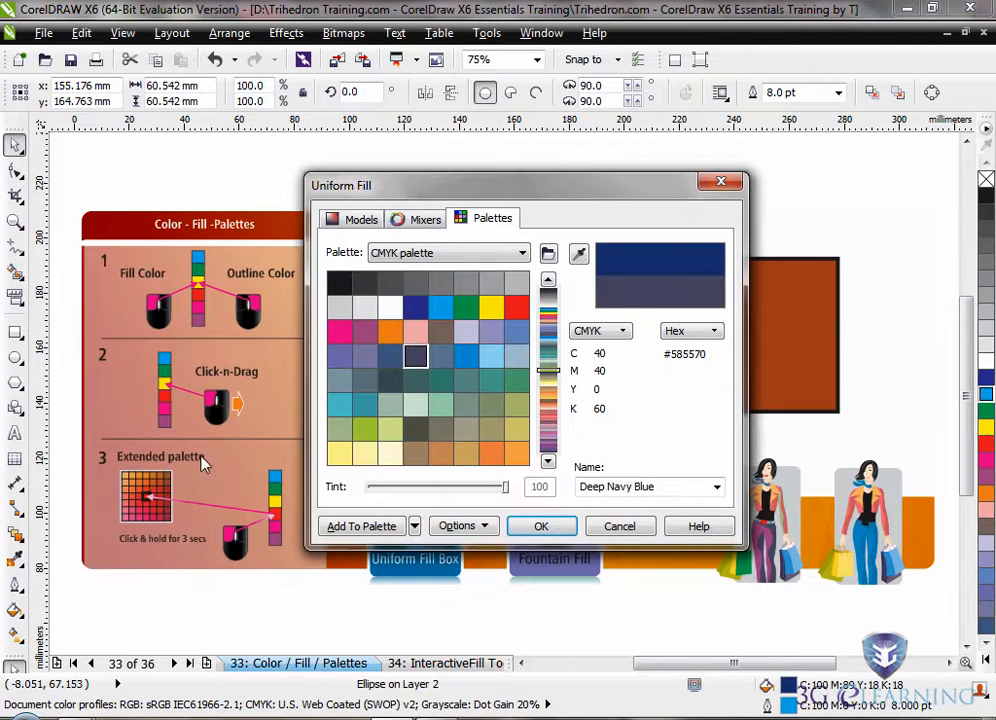
drag(536, 195, 224, 97)
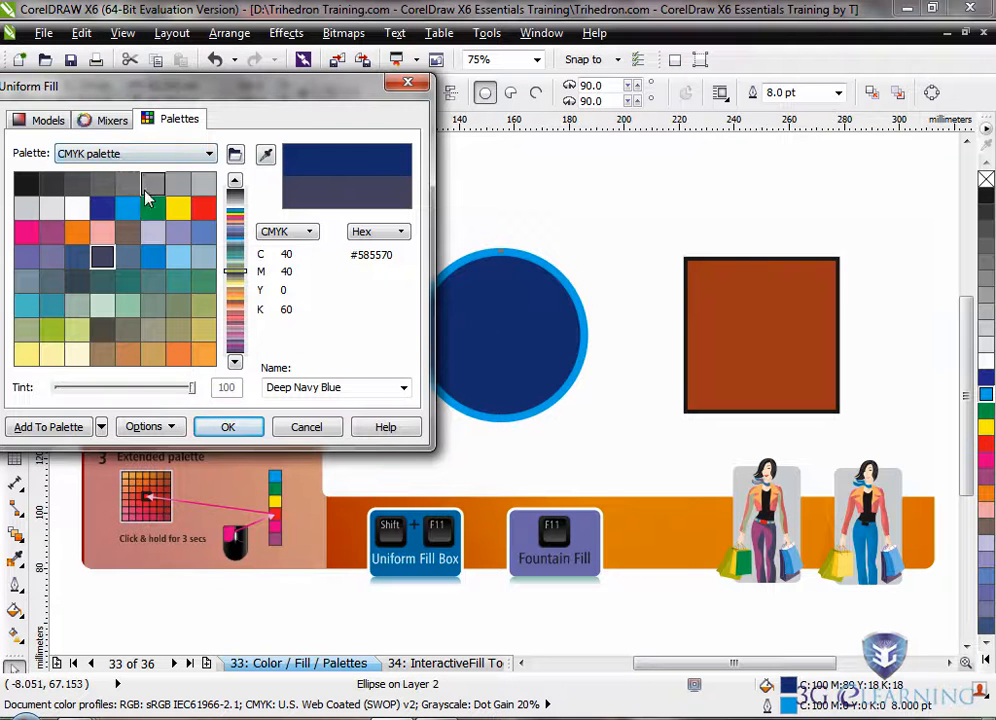
click(265, 154)
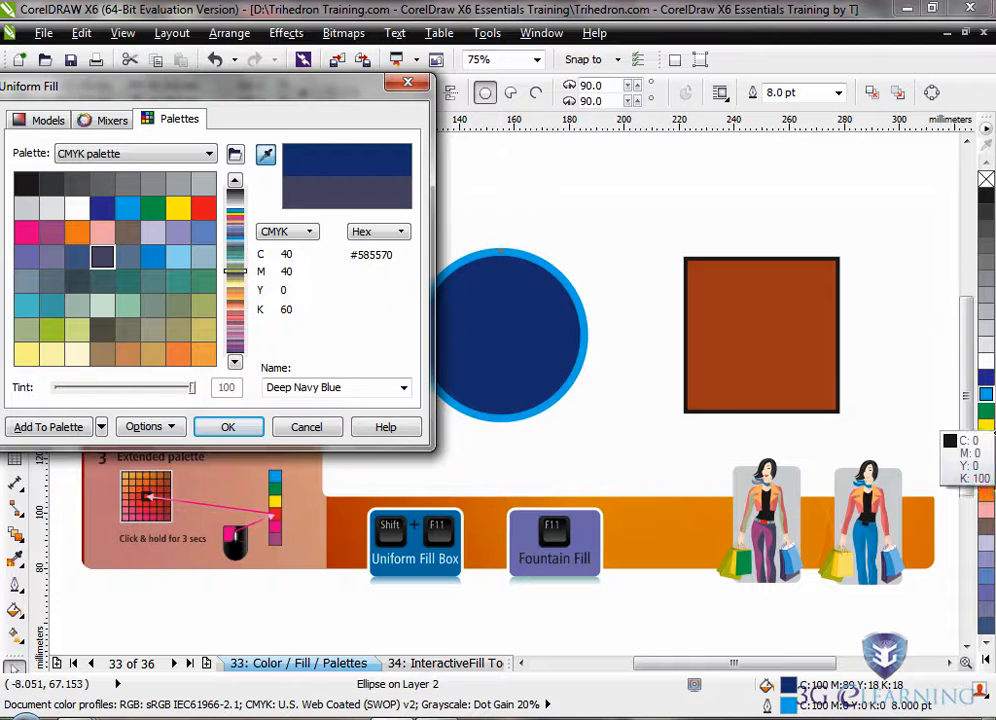
click(519, 310)
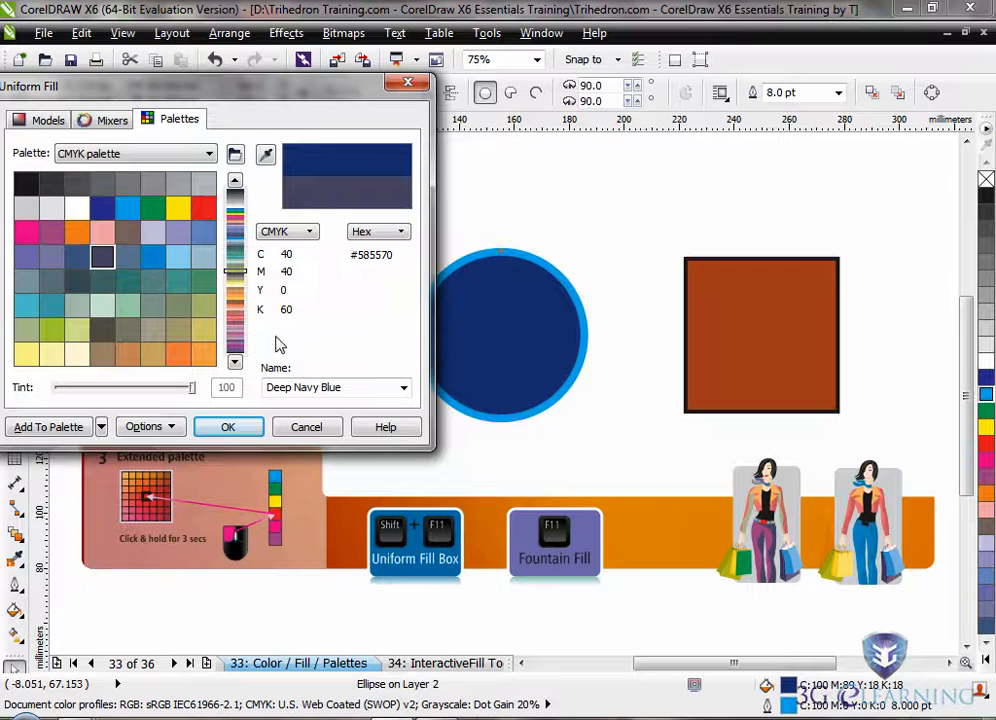
- Try various CMYK palette swatches as the circle's new fill color, including Kentucky Green, Orange and Ghost Green
click(146, 282)
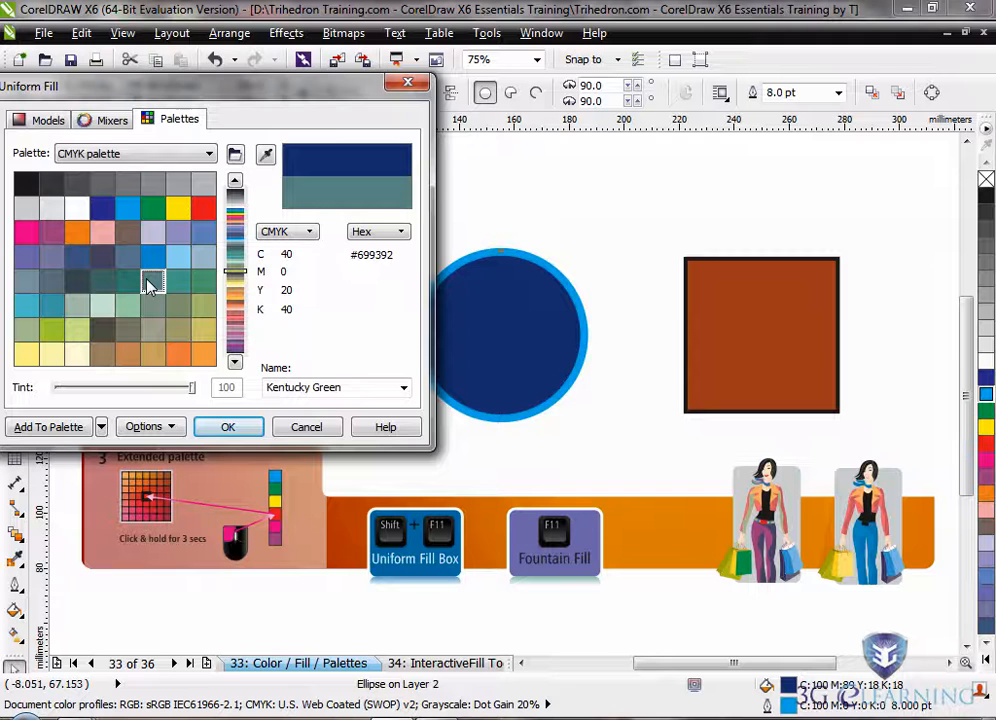
click(77, 232)
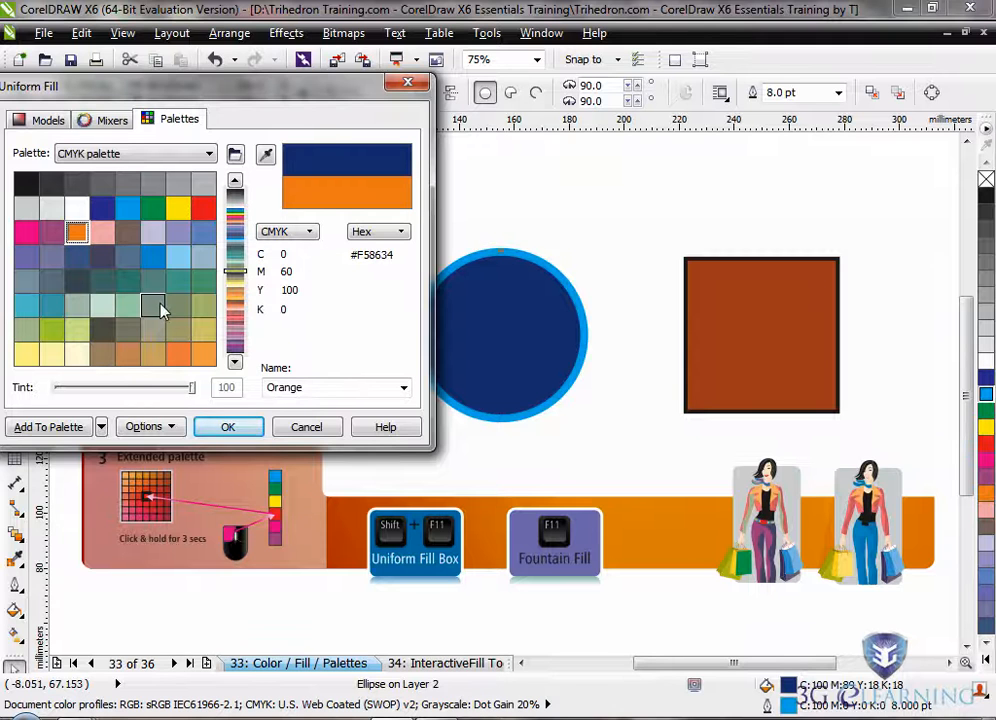
click(265, 154)
click(152, 207)
click(127, 231)
click(102, 232)
click(77, 232)
click(77, 256)
click(102, 305)
click(229, 428)
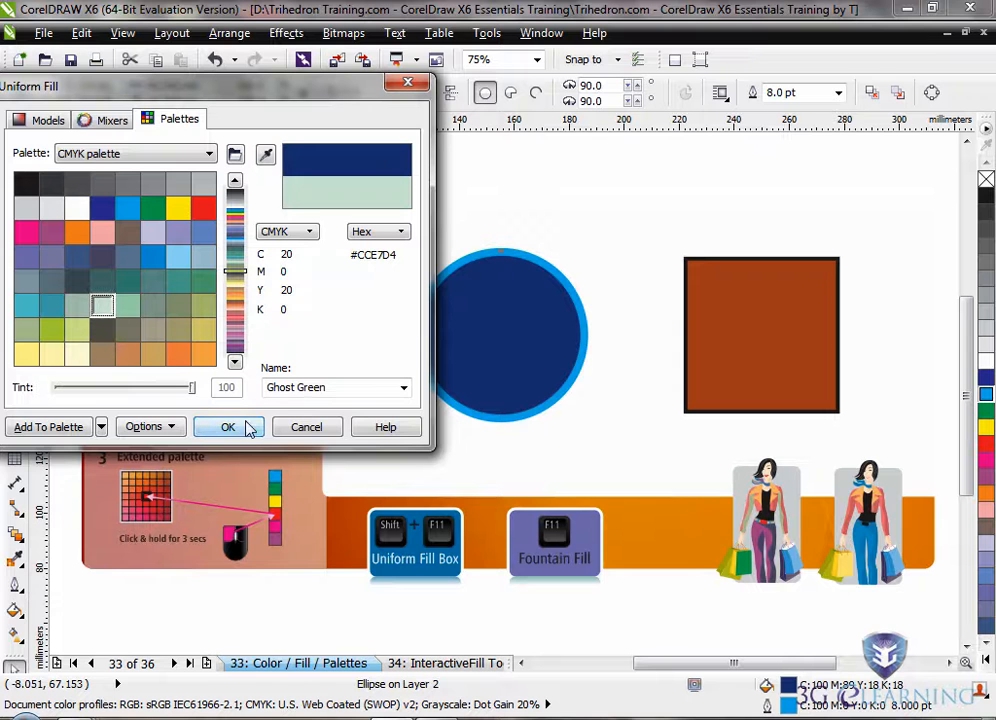
click(152, 281)
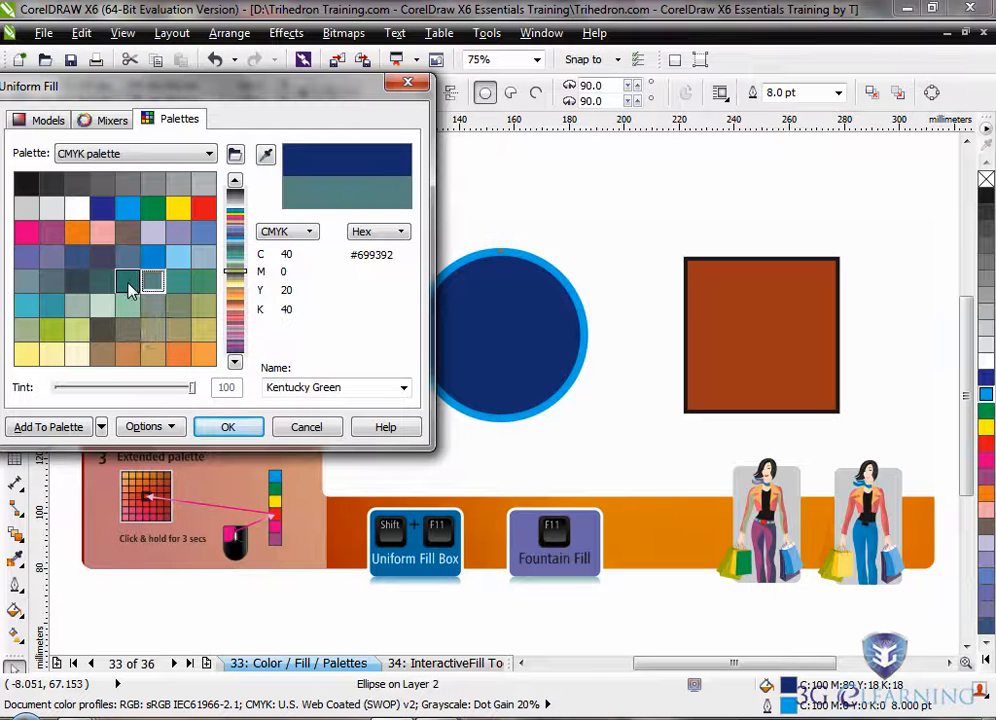
- Sample the brown square and the orange banner with the eyedropper, and resample the square from the palette view
click(265, 154)
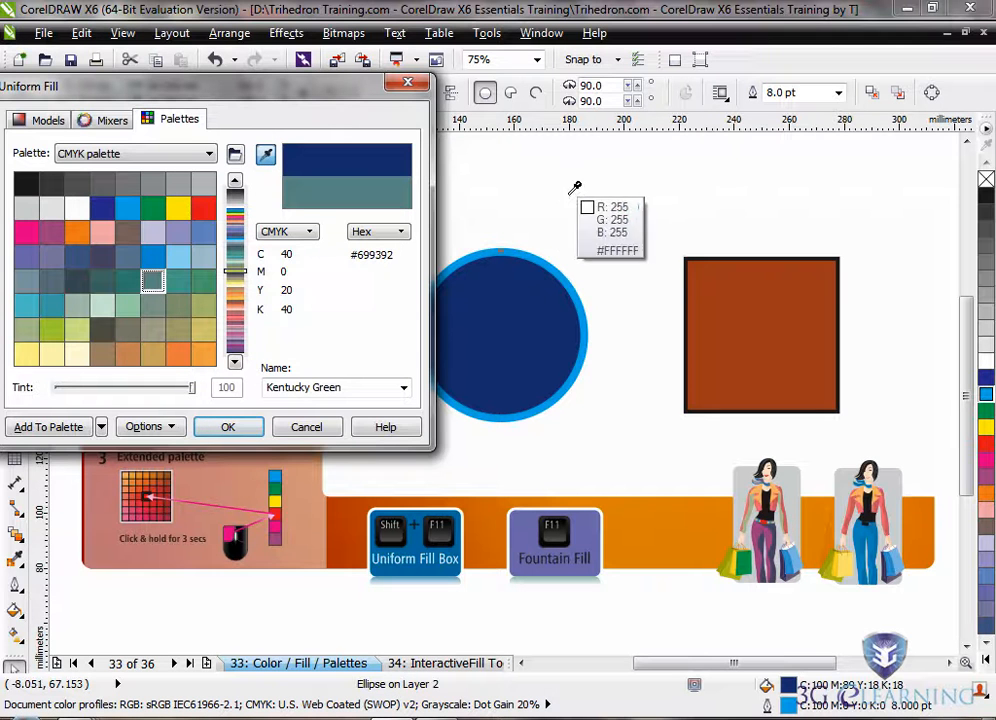
click(773, 307)
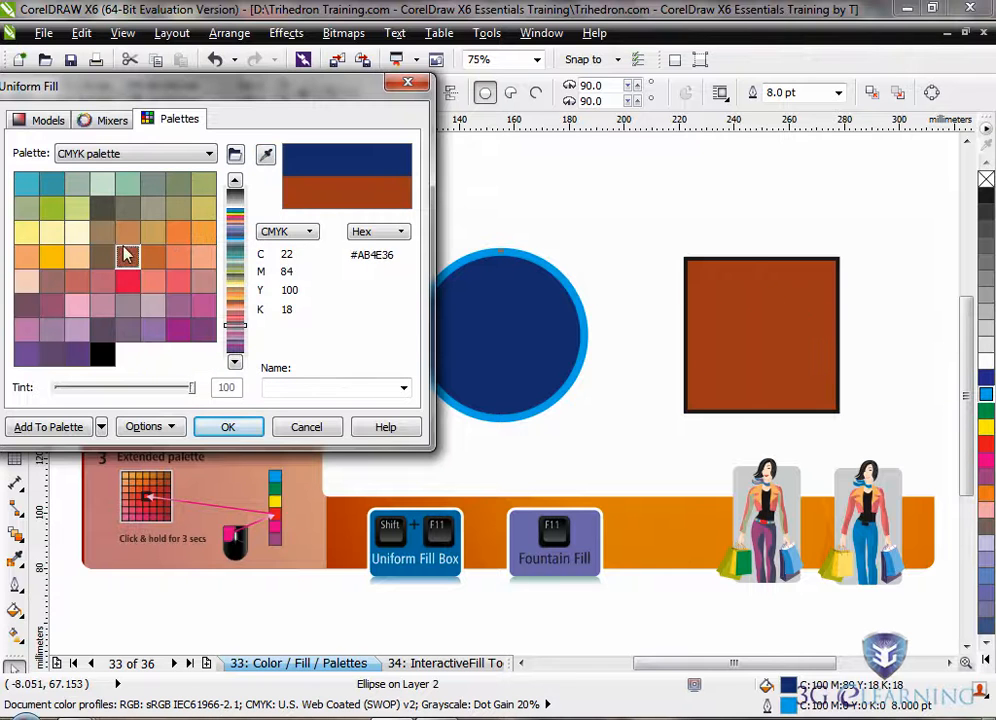
click(677, 516)
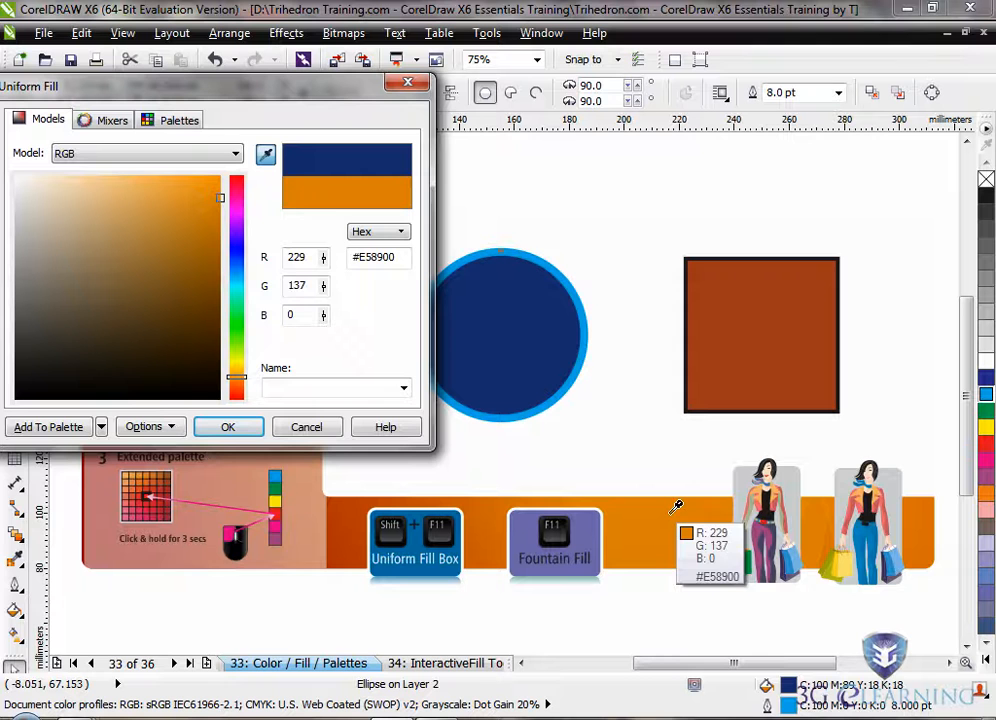
click(762, 301)
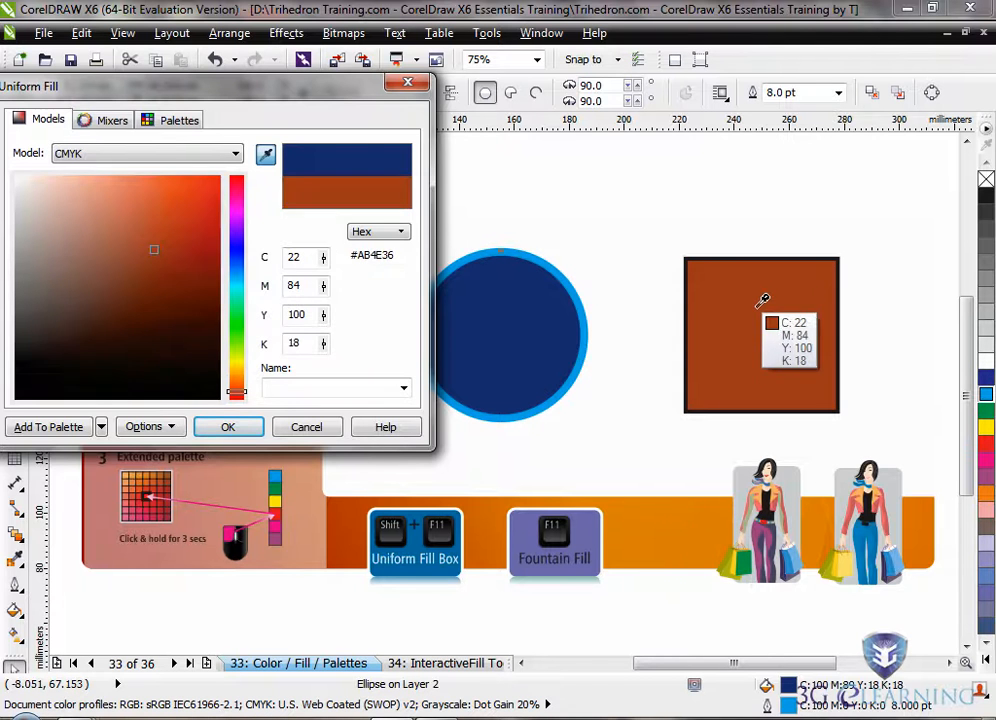
click(170, 119)
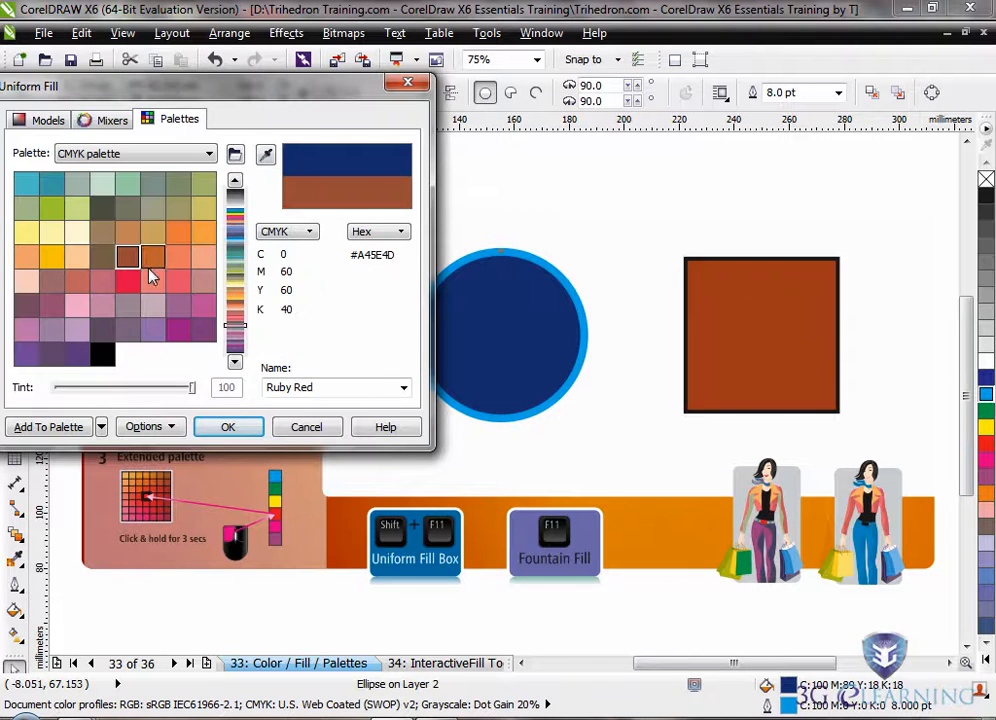
click(265, 154)
click(776, 340)
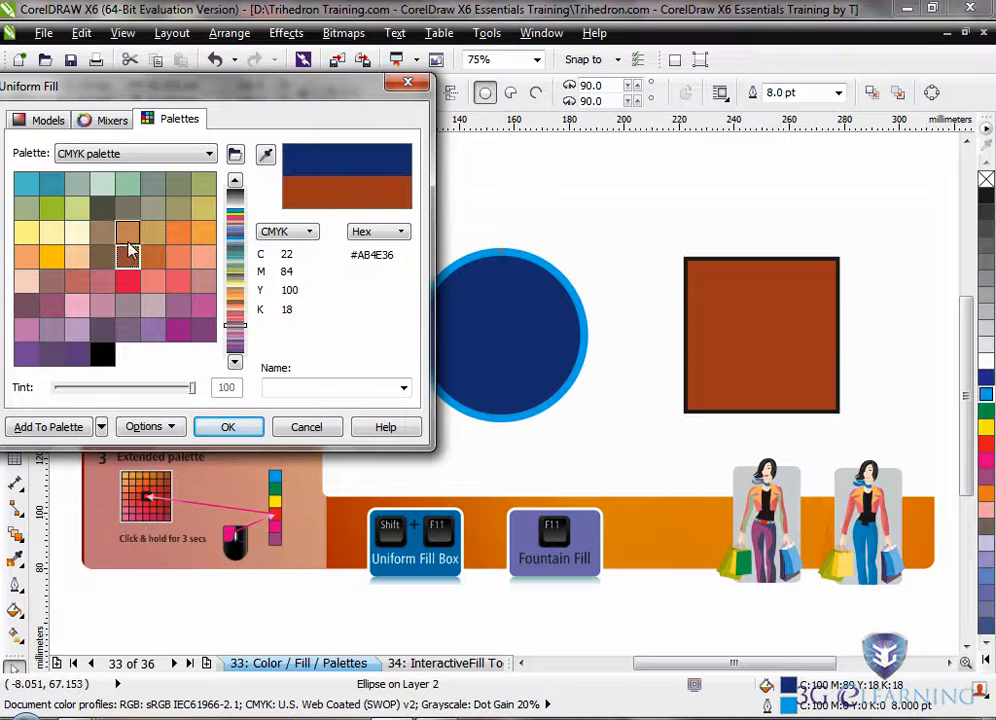
- Sample the circle's dark blue with the eyedropper, and replace it with orange C8 M54 Y100 K0 from the banner
key(e)
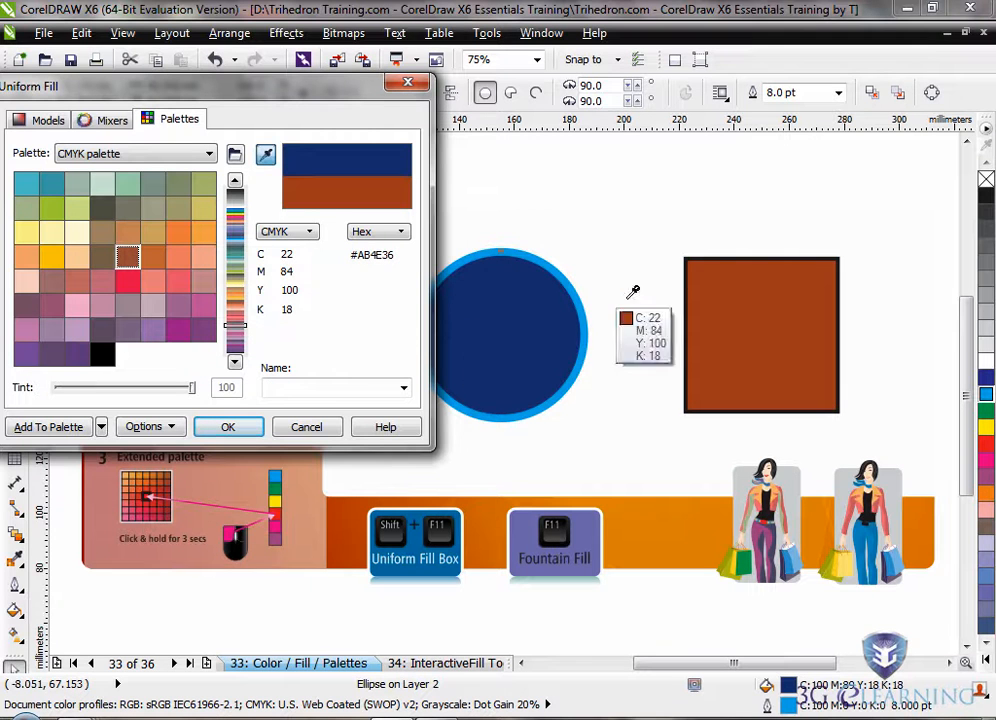
click(512, 325)
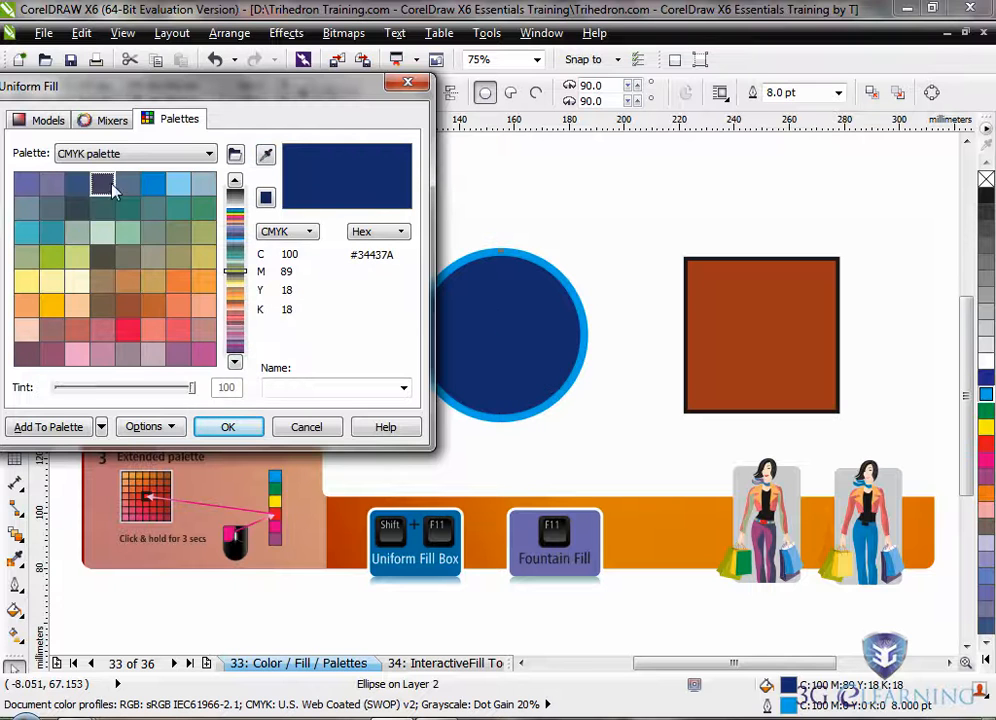
key(e)
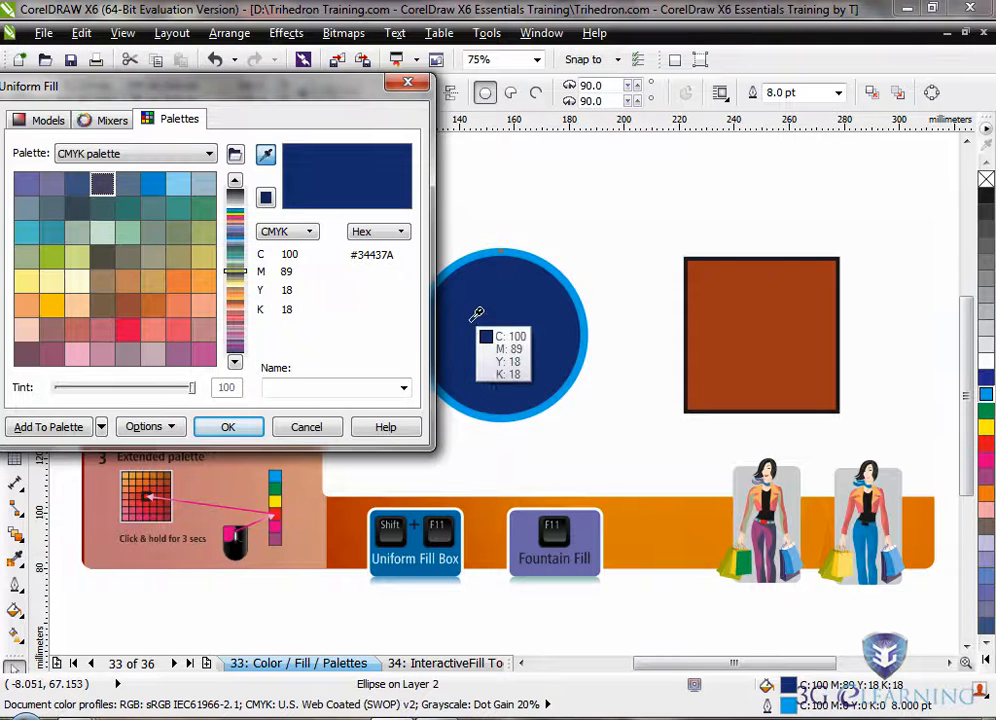
click(676, 515)
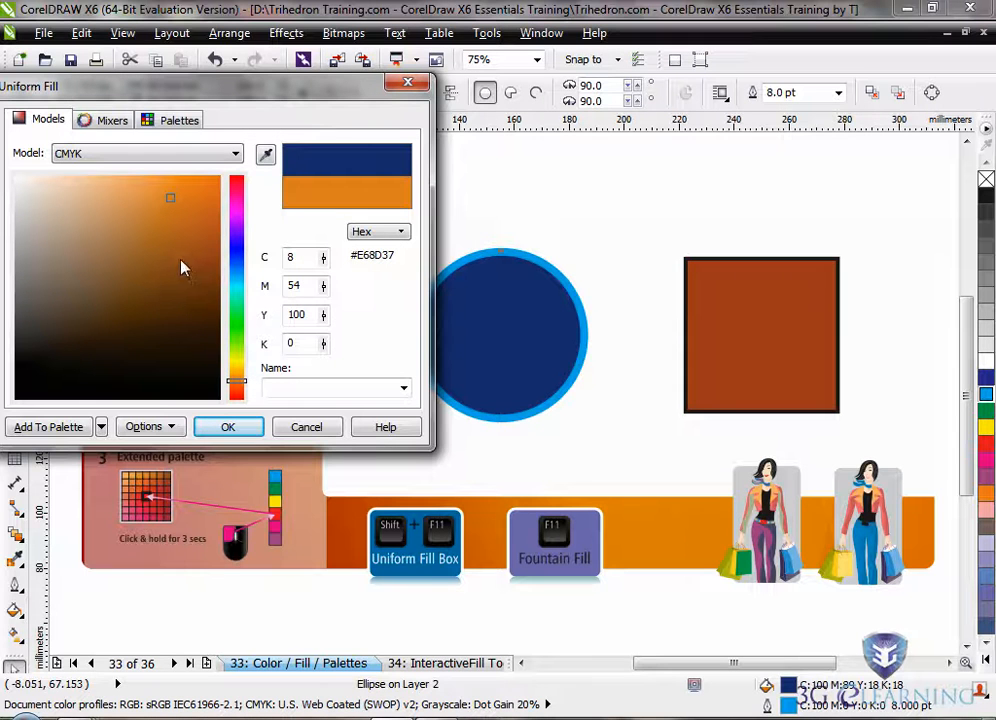
- Try a muted blue C63 M42 Y5 from the CMYK color field as the circle's fill, and raise its black to 93
click(265, 153)
mouse_move(168, 252)
mouse_down()
mouse_move(98, 222)
mouse_move(104, 298)
mouse_move(149, 310)
mouse_move(125, 254)
mouse_move(101, 233)
mouse_up()
click(236, 262)
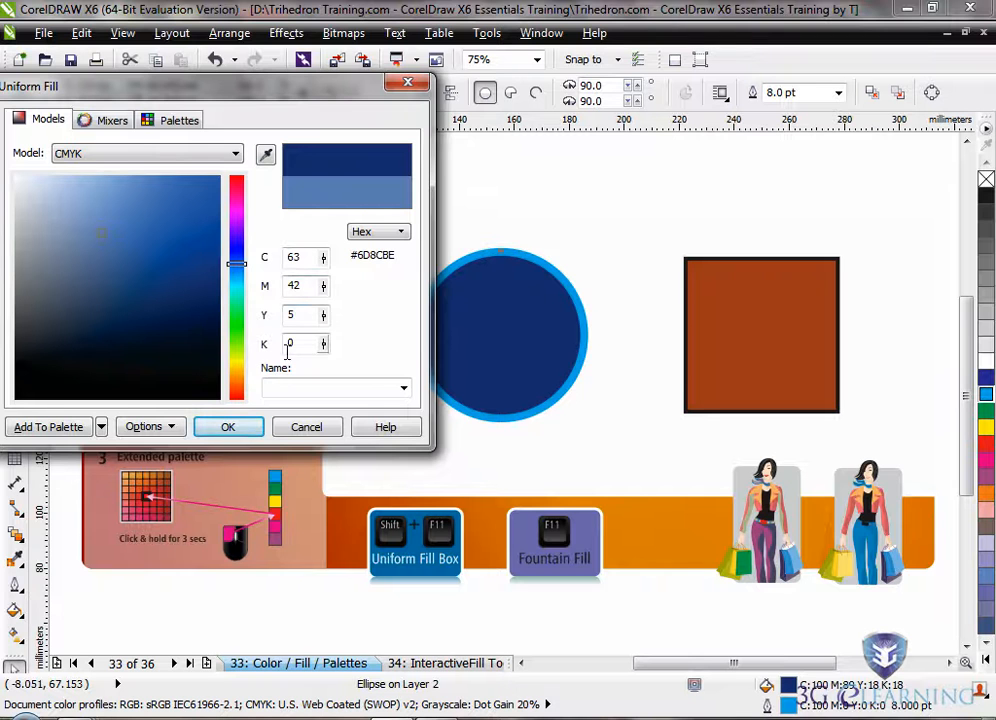
click(323, 345)
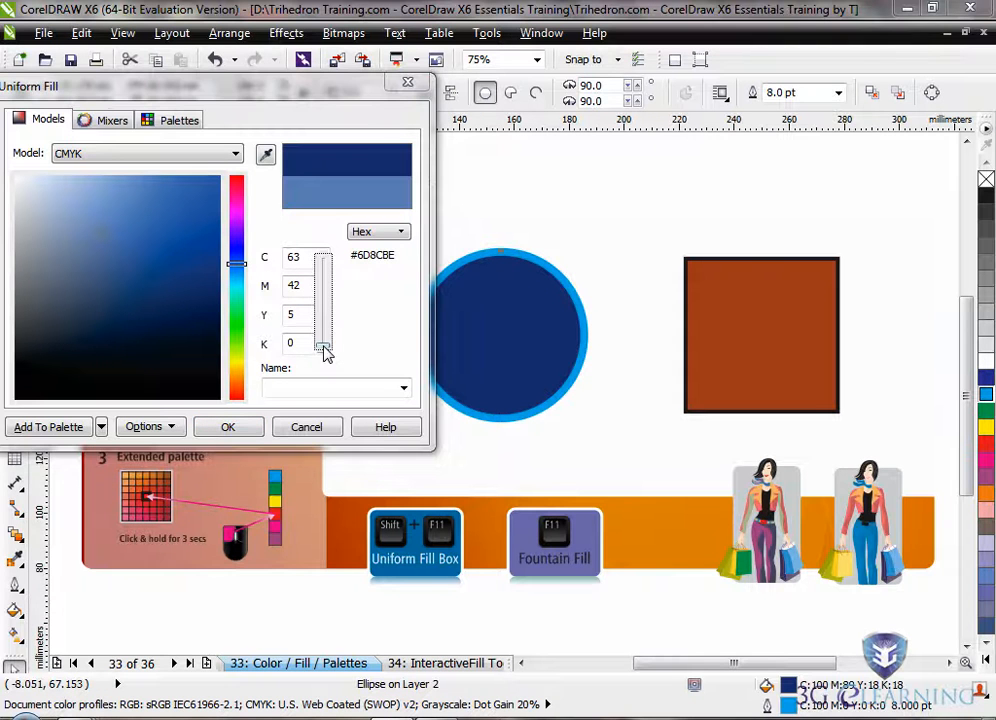
drag(323, 352, 322, 260)
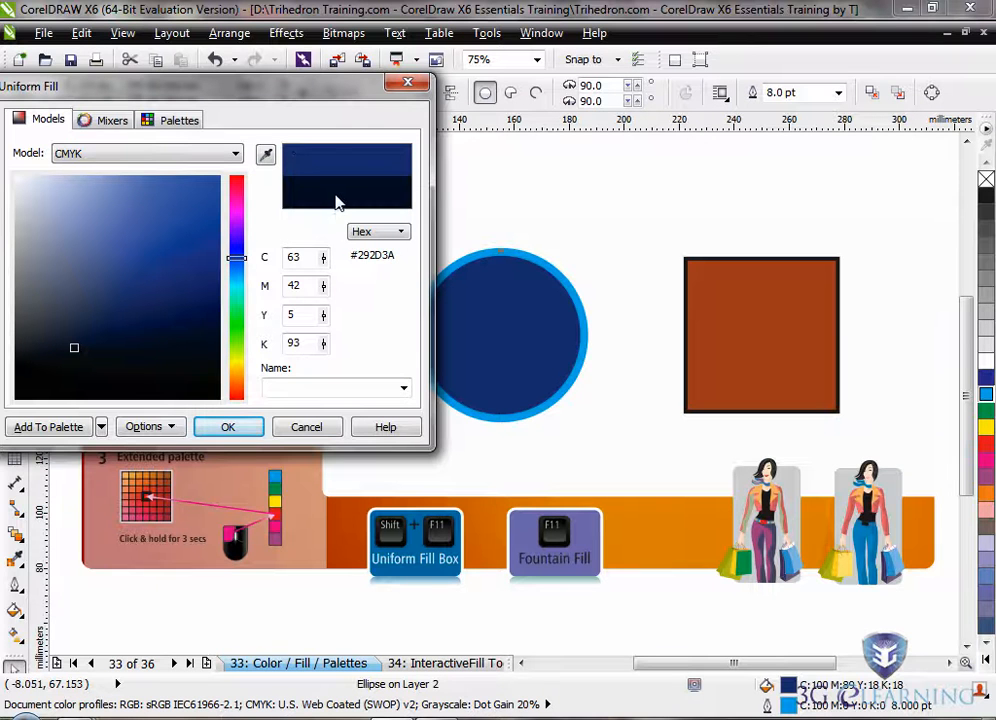
- Browse the color palettes available for the fill, including the Process library, keeping the CMYK palette selected
click(179, 121)
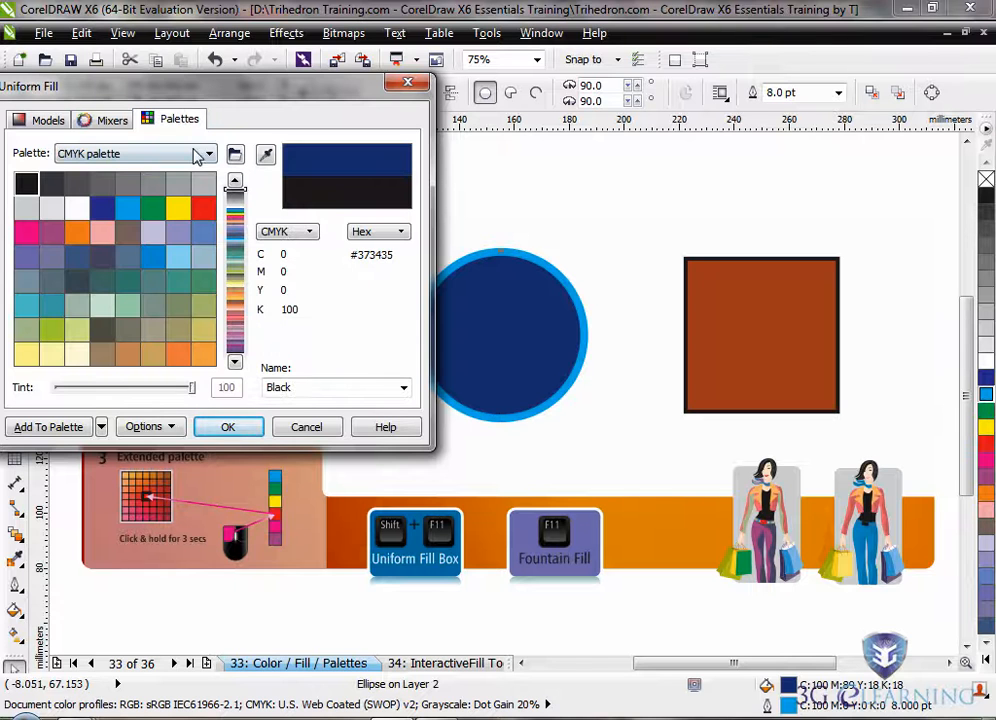
click(211, 156)
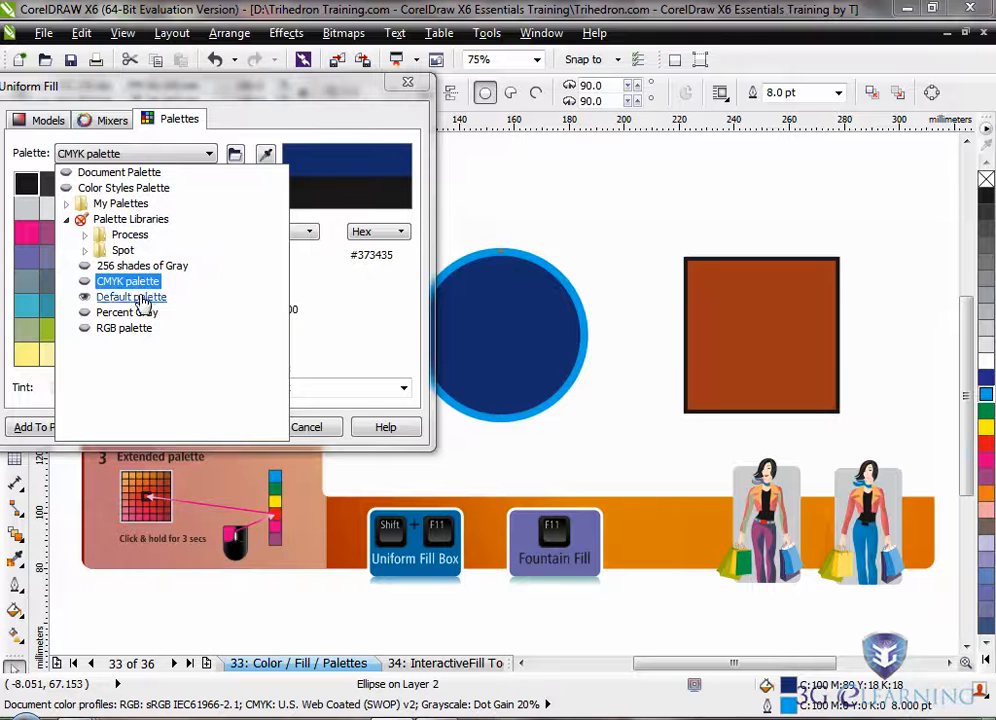
click(118, 236)
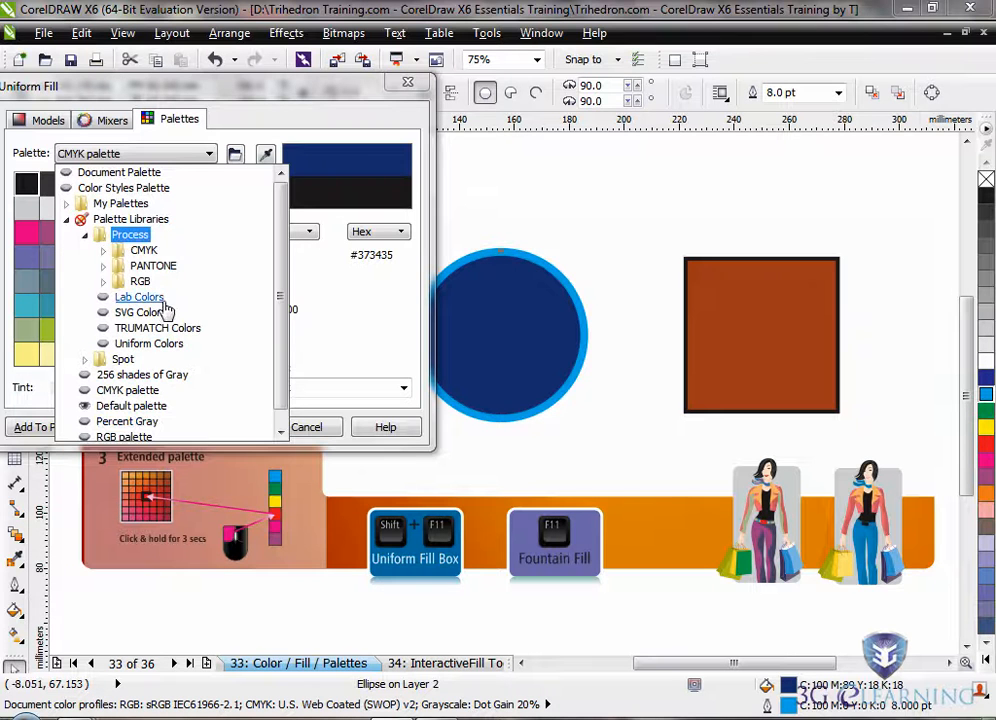
double_click(128, 234)
click(222, 116)
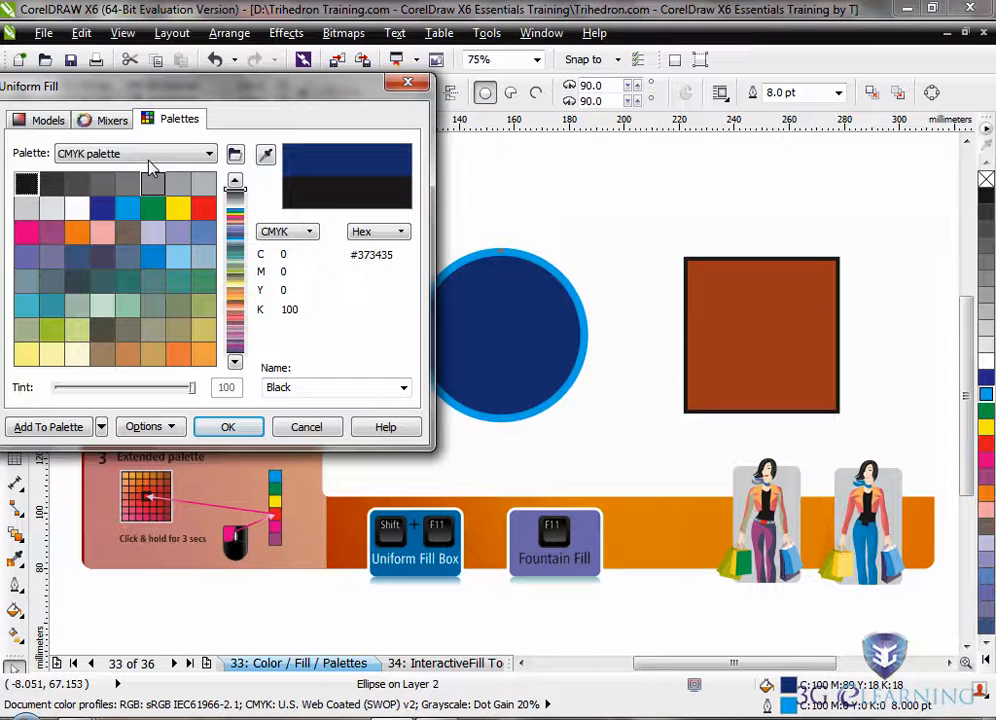
- In the color mixer, sample the circle's dark blue and the brown square with the eyedropper
click(111, 125)
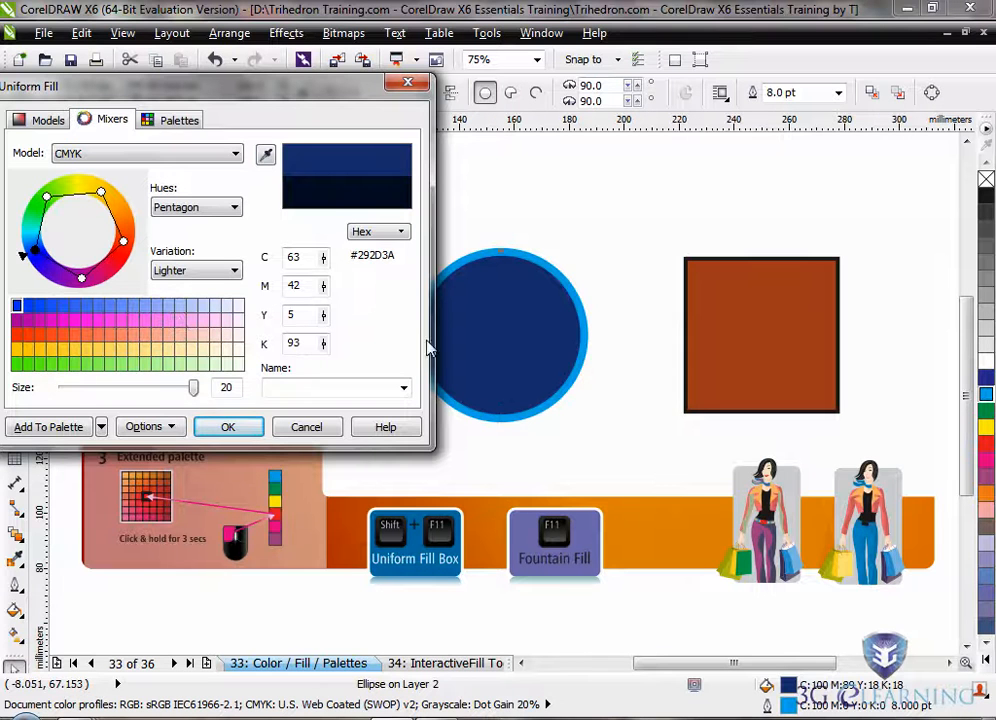
click(265, 153)
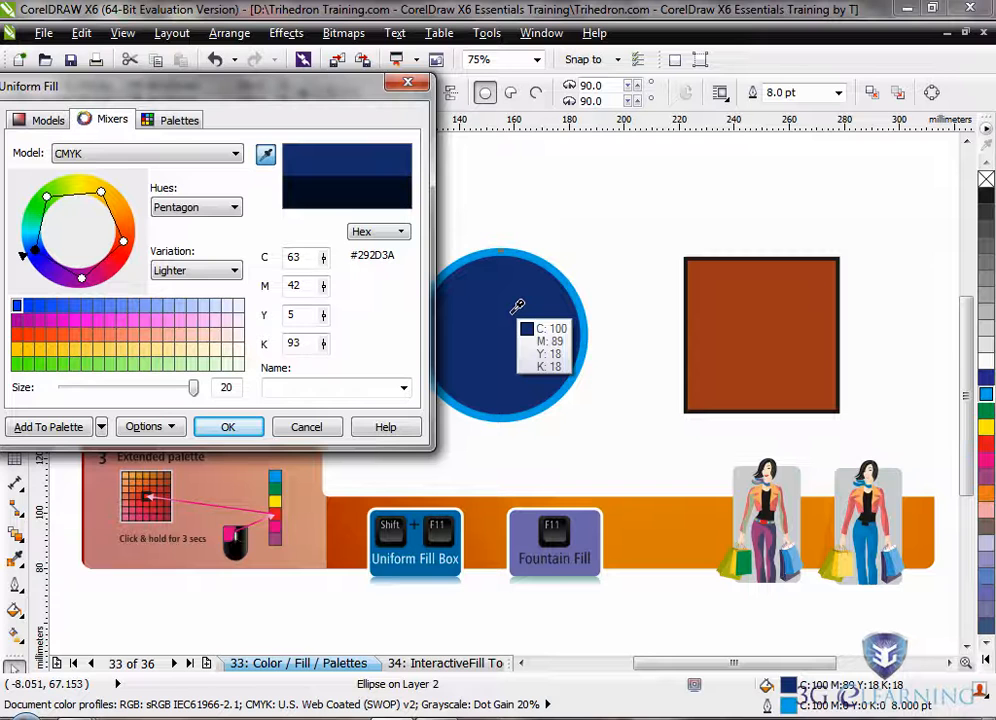
click(517, 306)
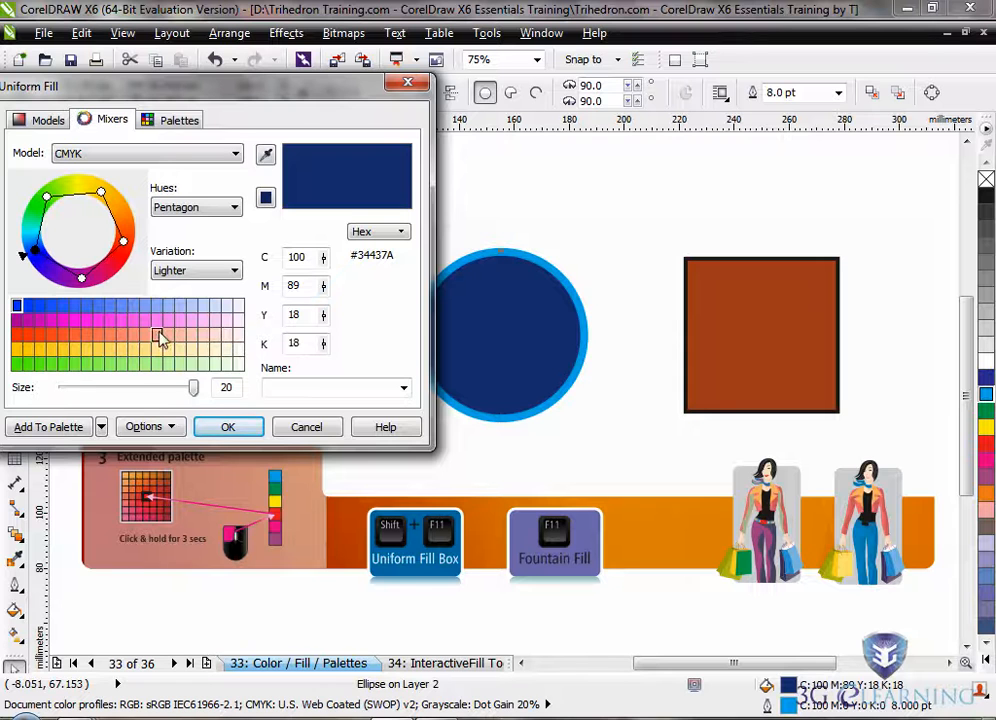
click(738, 322)
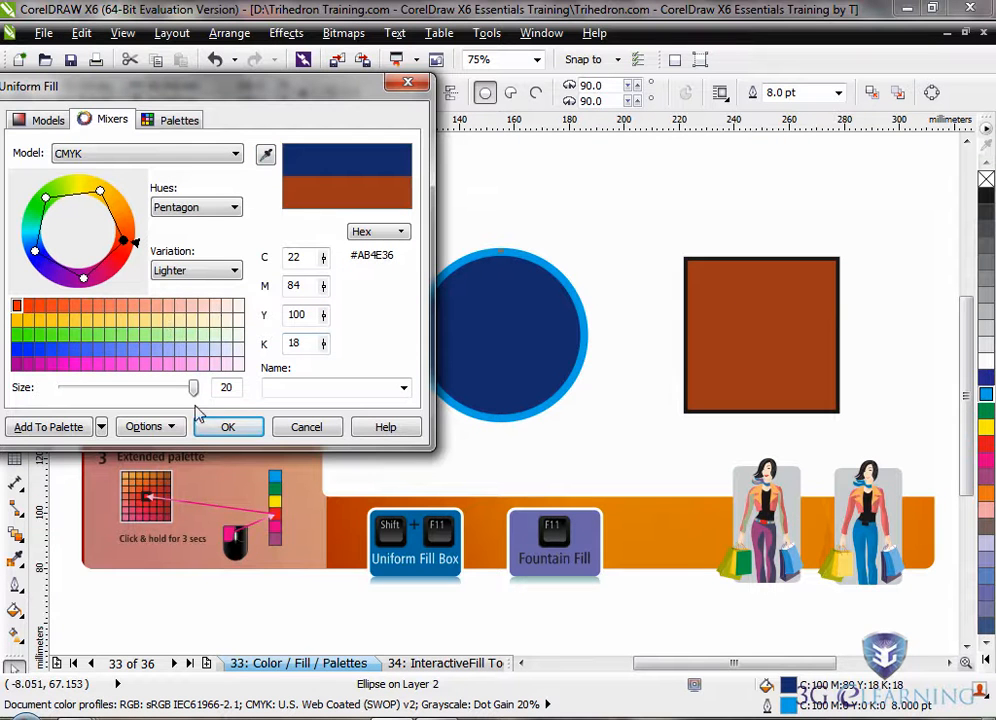
- Try the Cooler and Warmer variations of the mixer's color harmony, and return the variation to Lighter
mouse_move(193, 393)
mouse_down()
mouse_move(70, 395)
mouse_move(193, 393)
mouse_up()
click(234, 271)
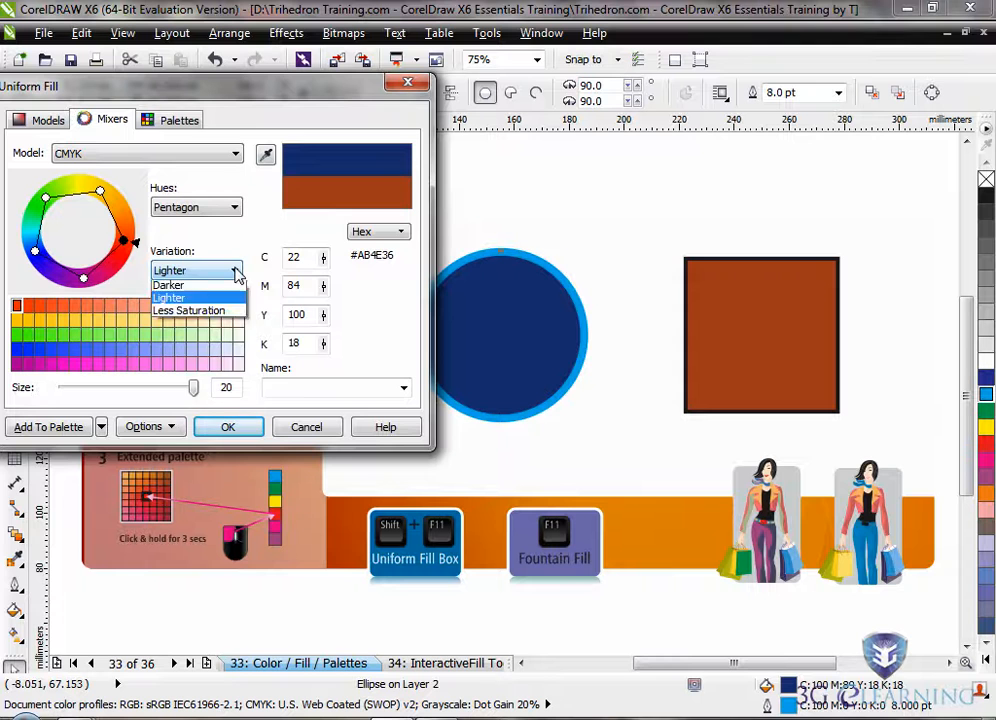
click(228, 301)
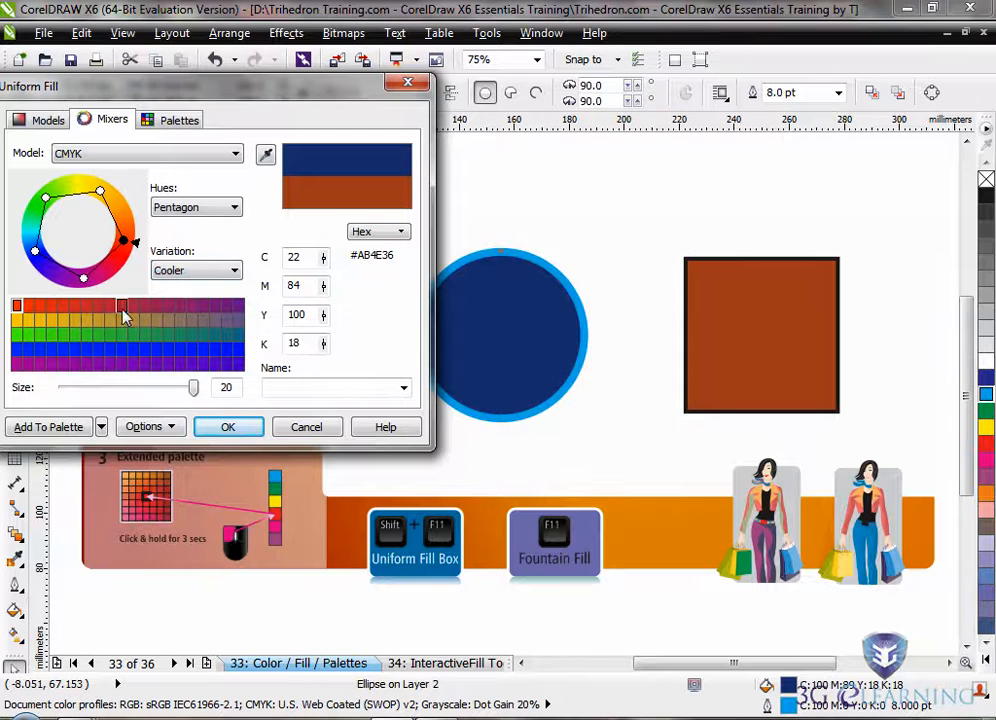
click(233, 271)
click(170, 313)
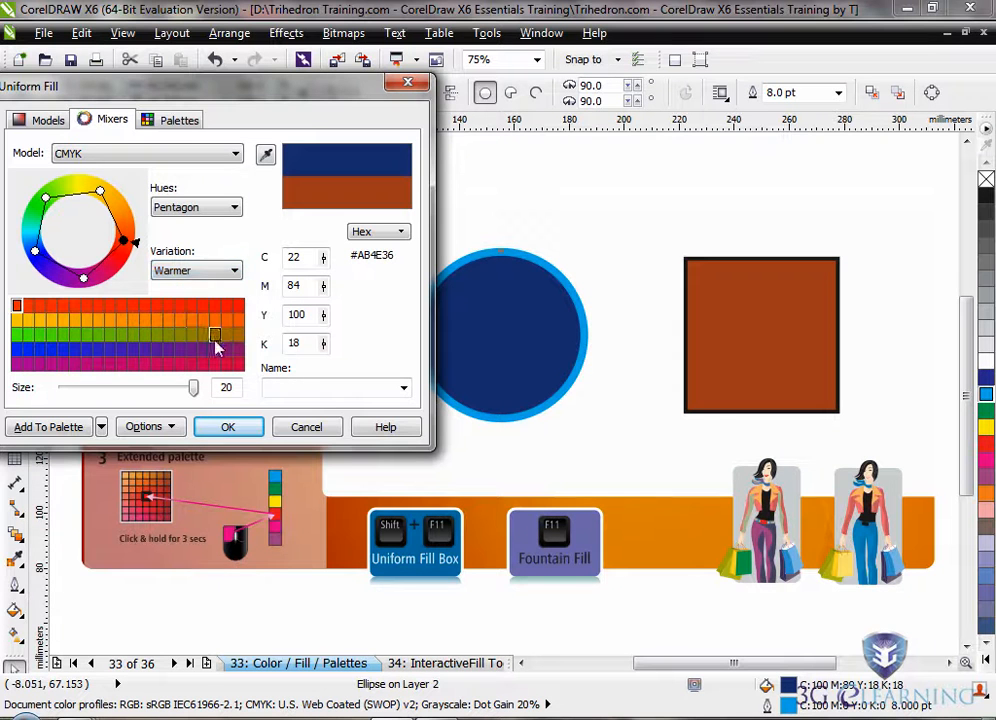
click(236, 271)
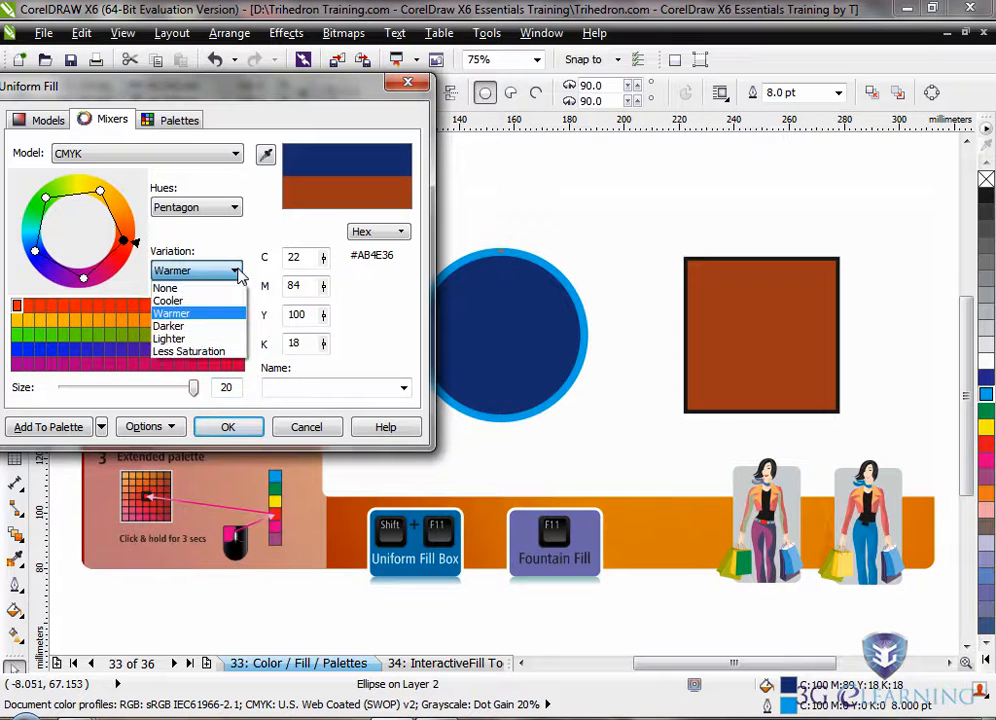
click(185, 343)
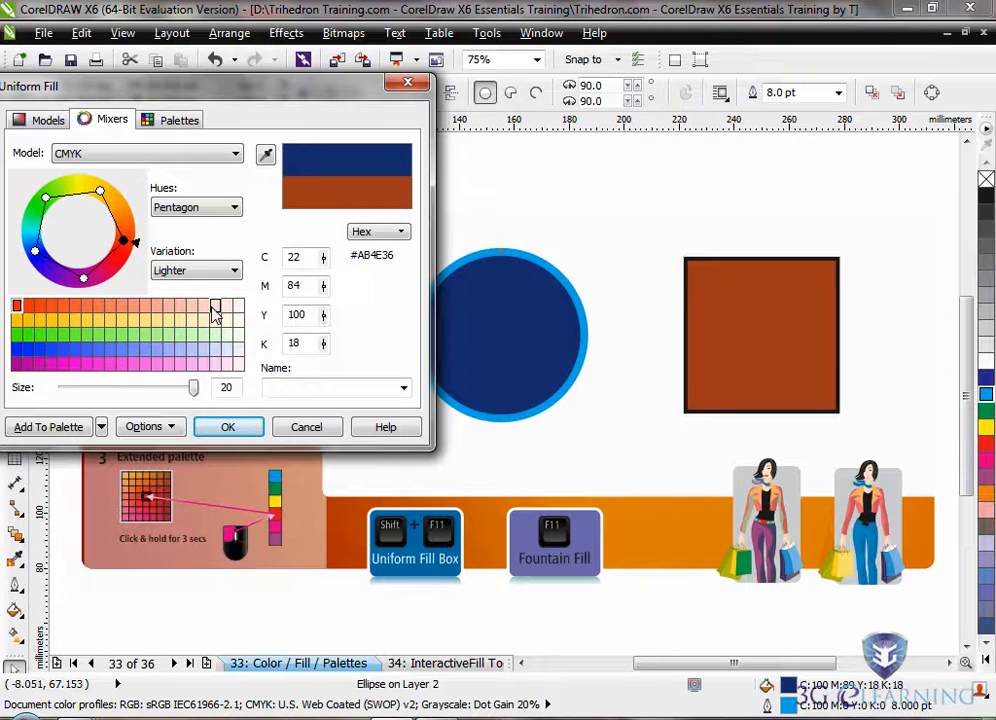
- Set the mixer's hues to Complement and rotate the color wheel to green, and on to red C5 M100 Y71 K0
click(265, 153)
click(234, 207)
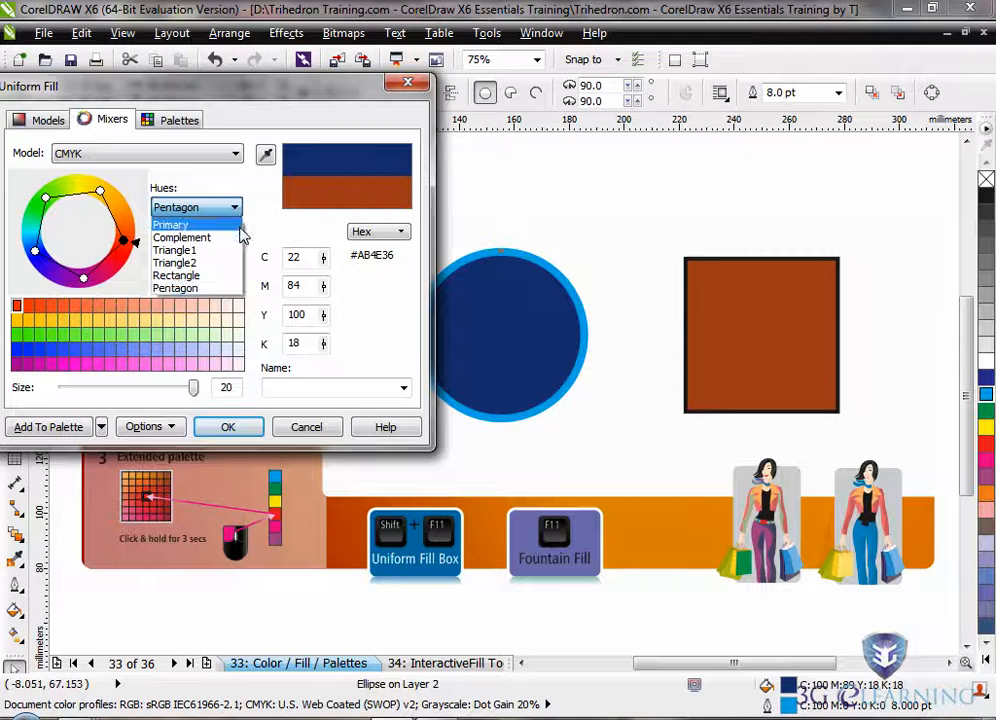
click(185, 238)
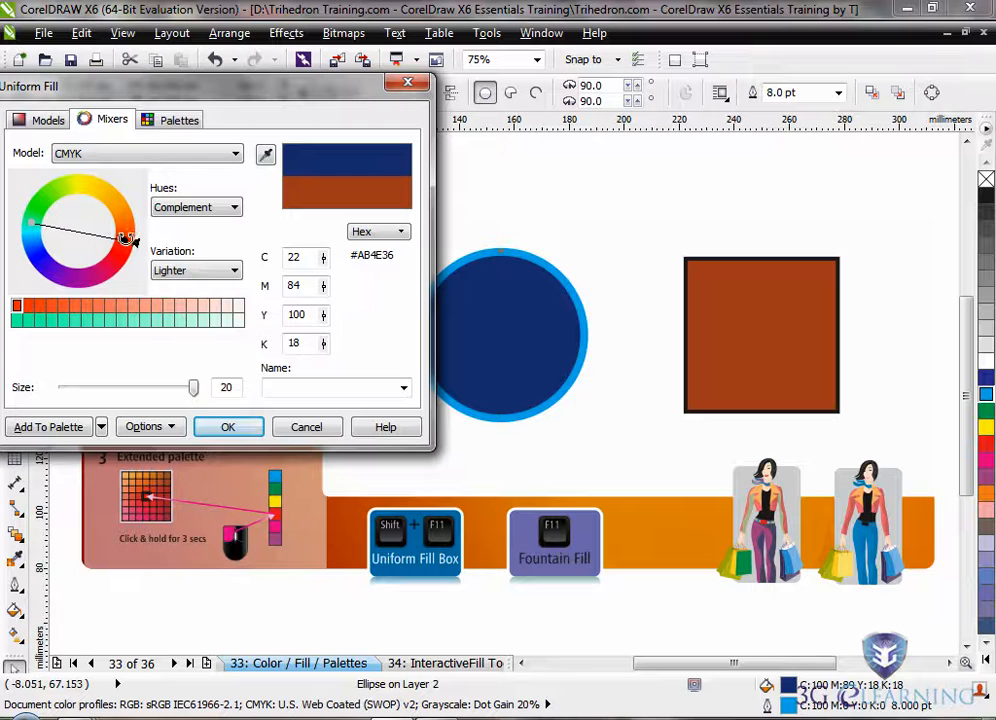
drag(126, 238, 46, 197)
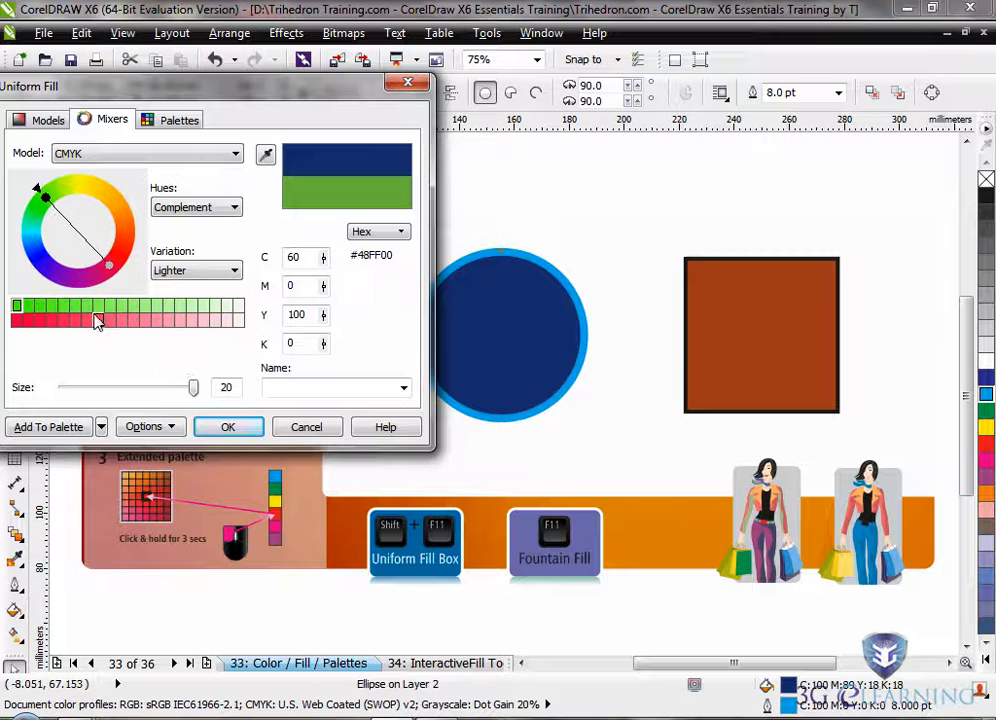
drag(44, 199, 114, 274)
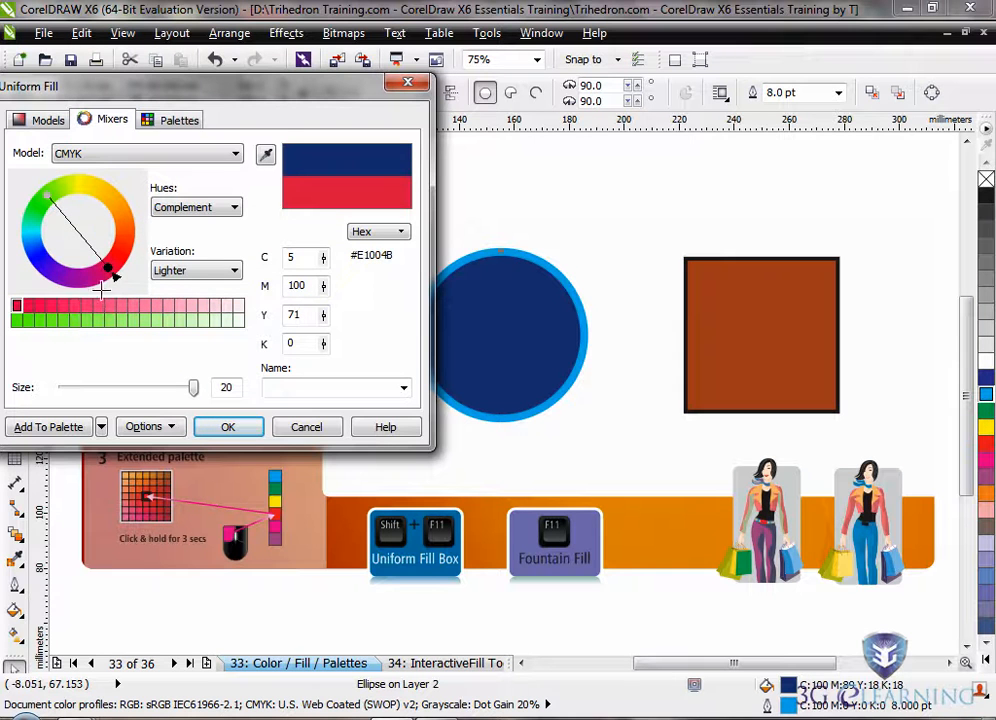
- Fill the circle with teal C88 M42 Y40 K10 chosen from the CMYK color model, and deselect it
click(47, 121)
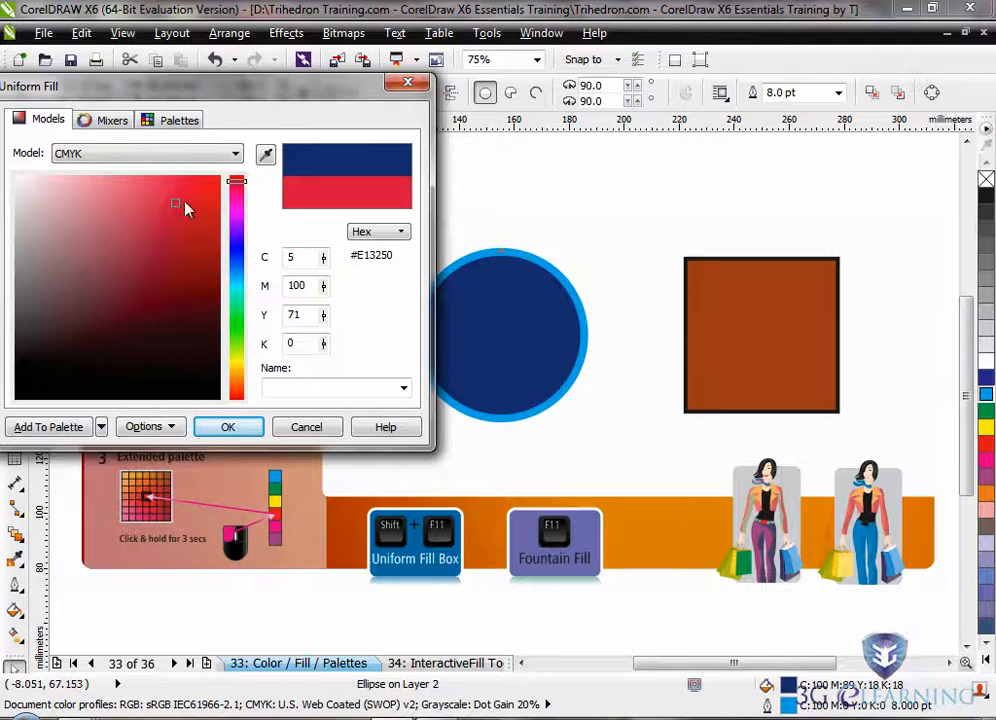
drag(240, 190, 240, 288)
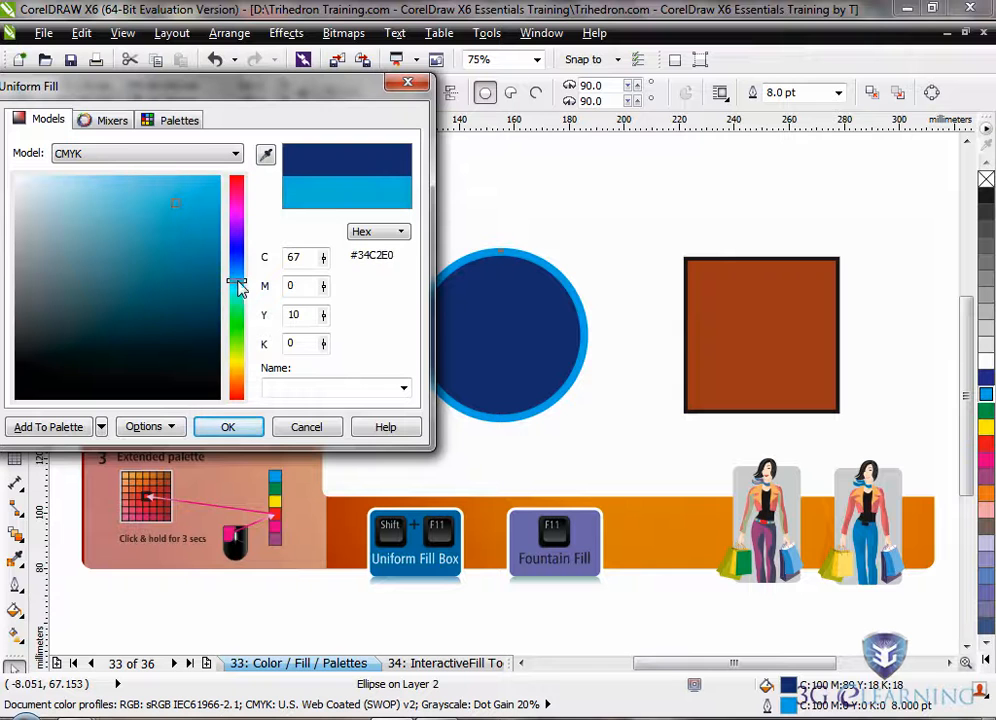
click(118, 205)
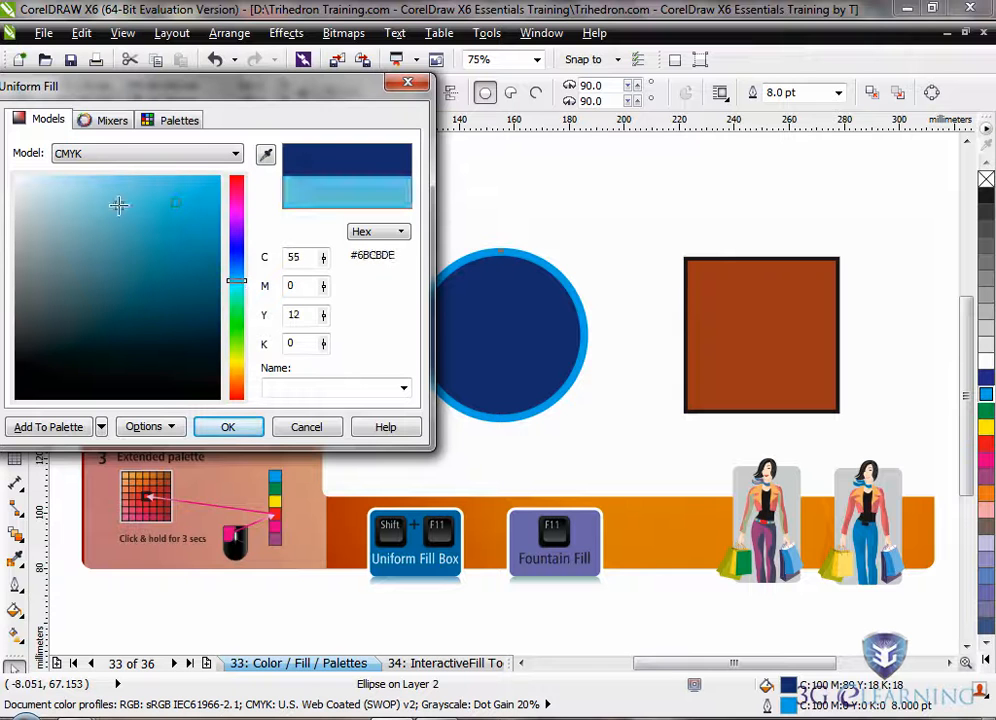
click(151, 279)
click(152, 281)
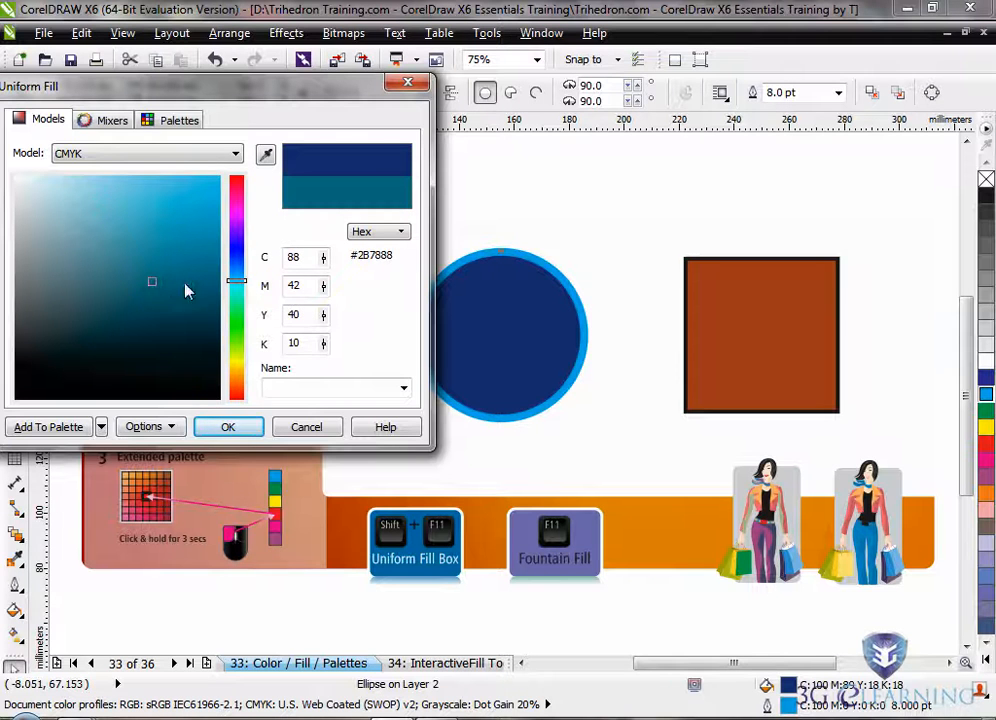
click(229, 428)
click(380, 405)
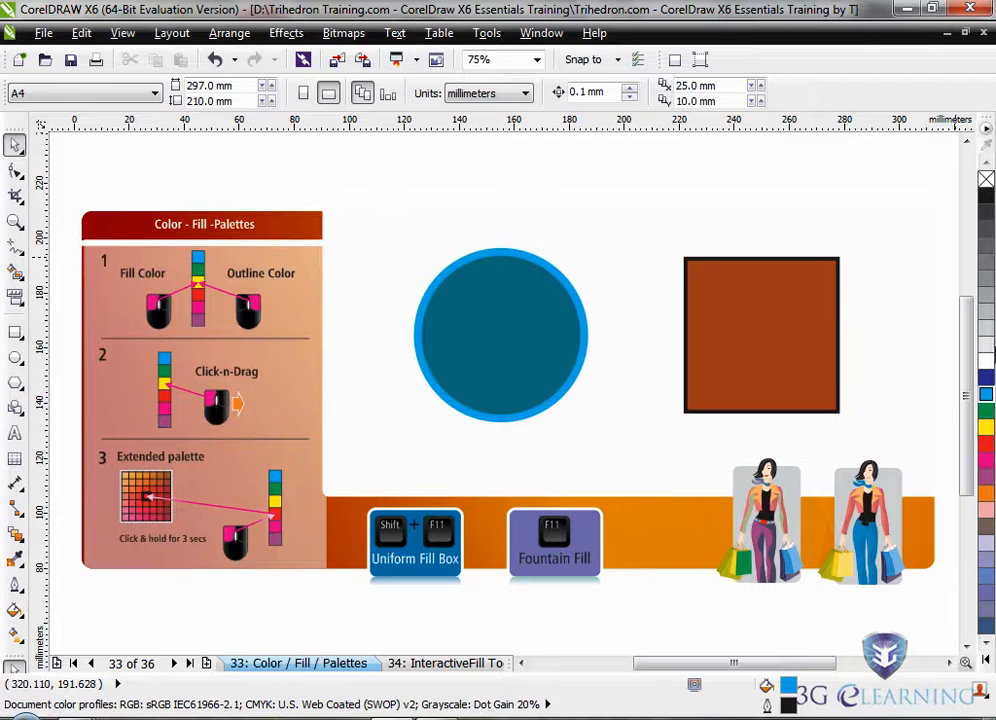
- Reopen the circle's Uniform Fill settings, review the mixer, model and palette views, and close them without applying a change
drag(985, 430, 940, 443)
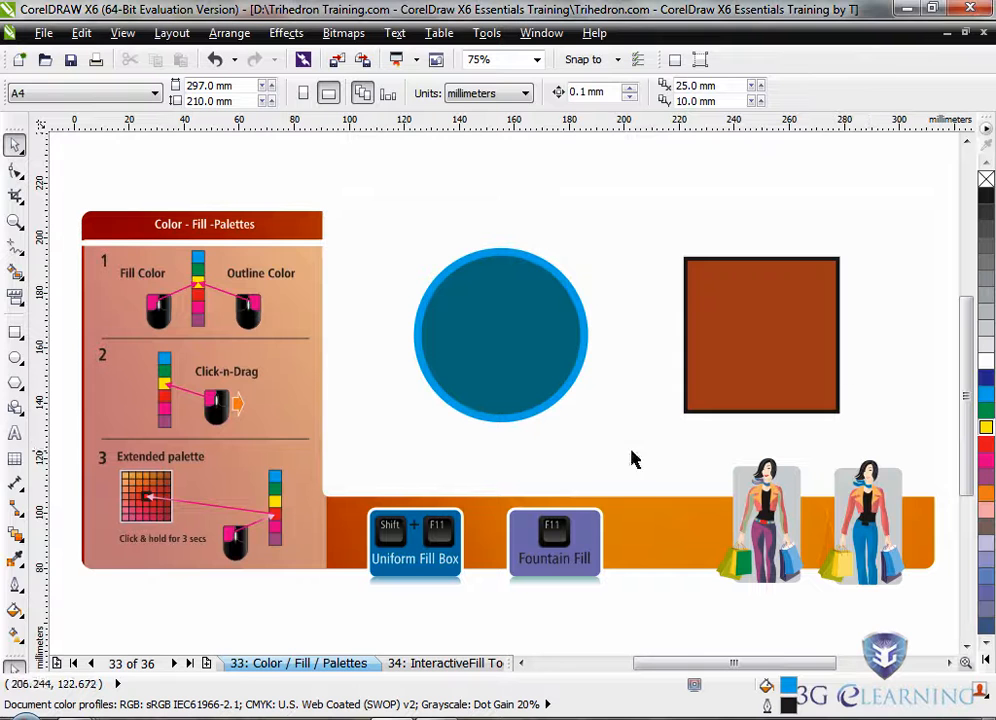
click(496, 336)
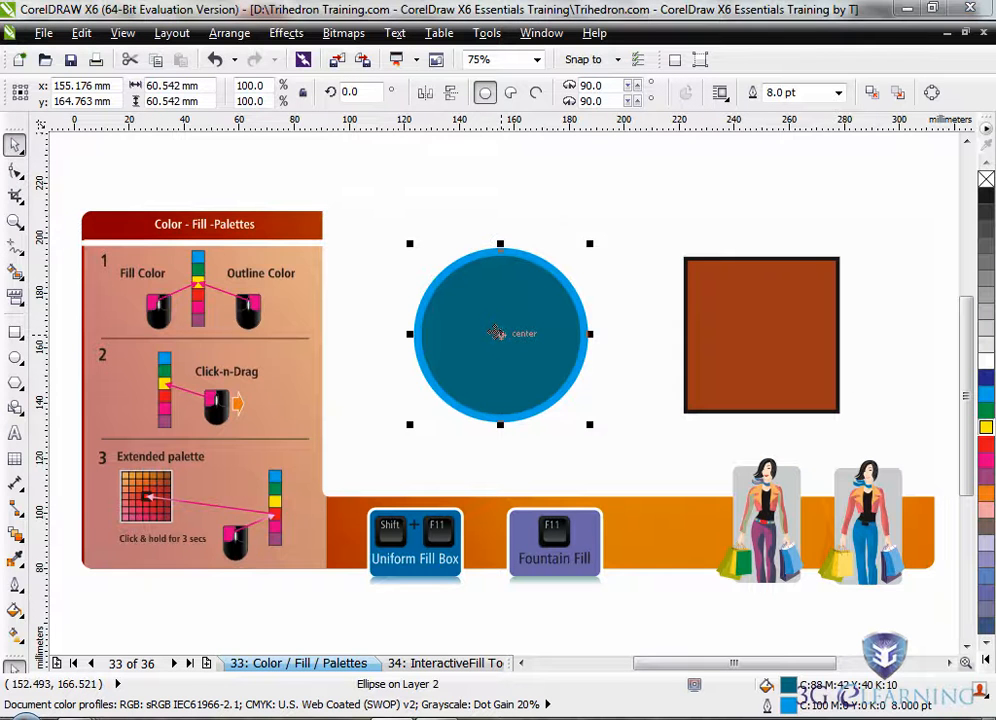
key(shift+F11)
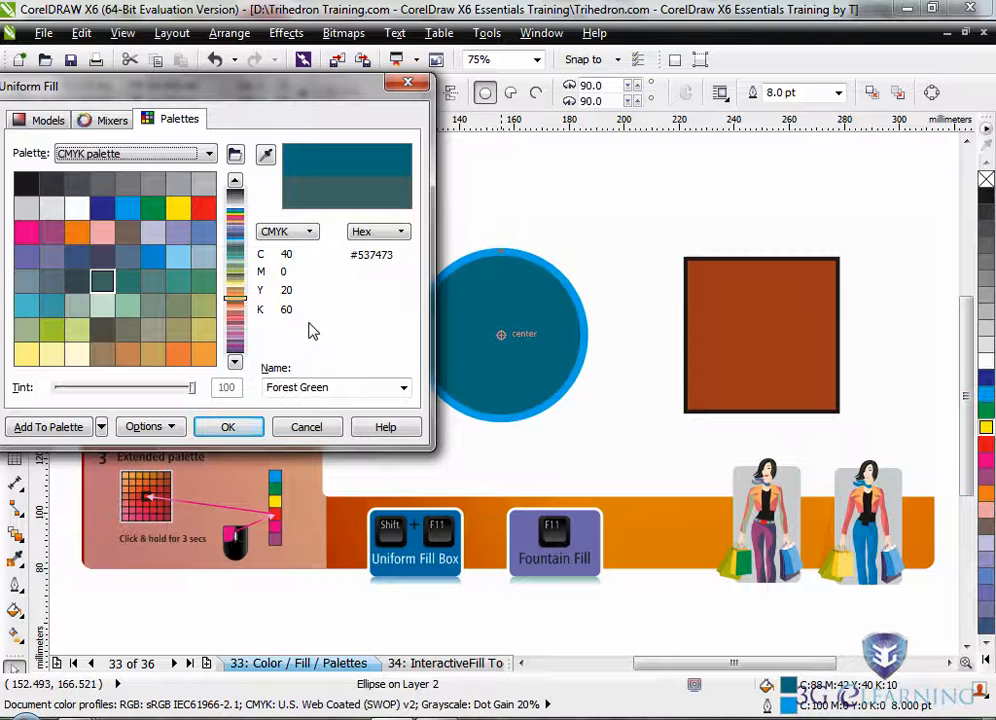
click(108, 122)
click(43, 122)
click(182, 124)
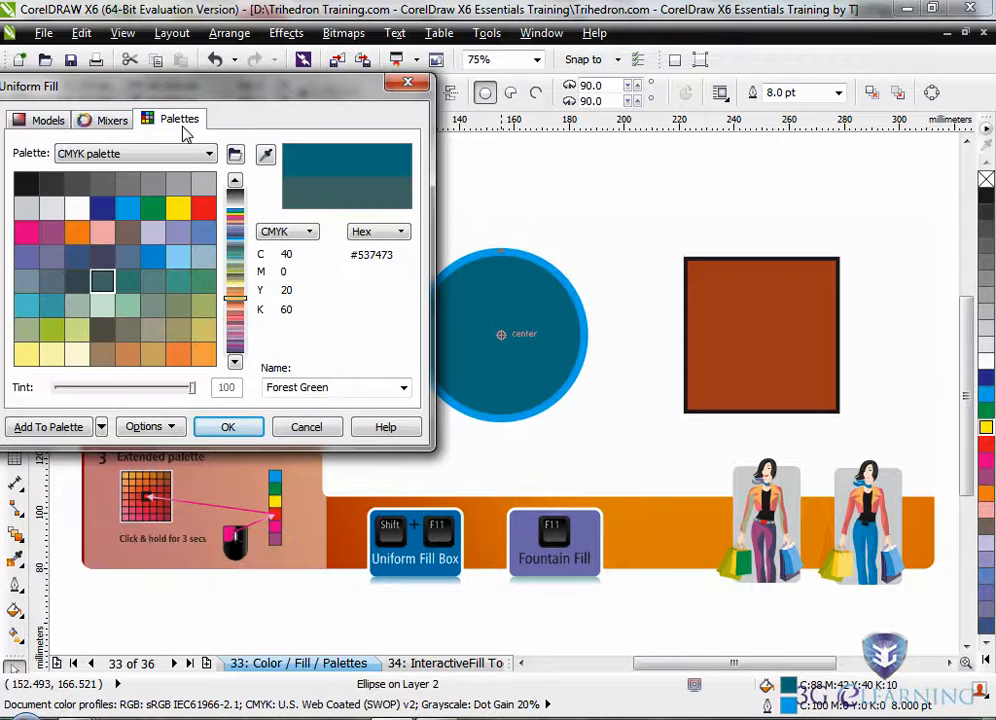
click(296, 428)
click(623, 437)
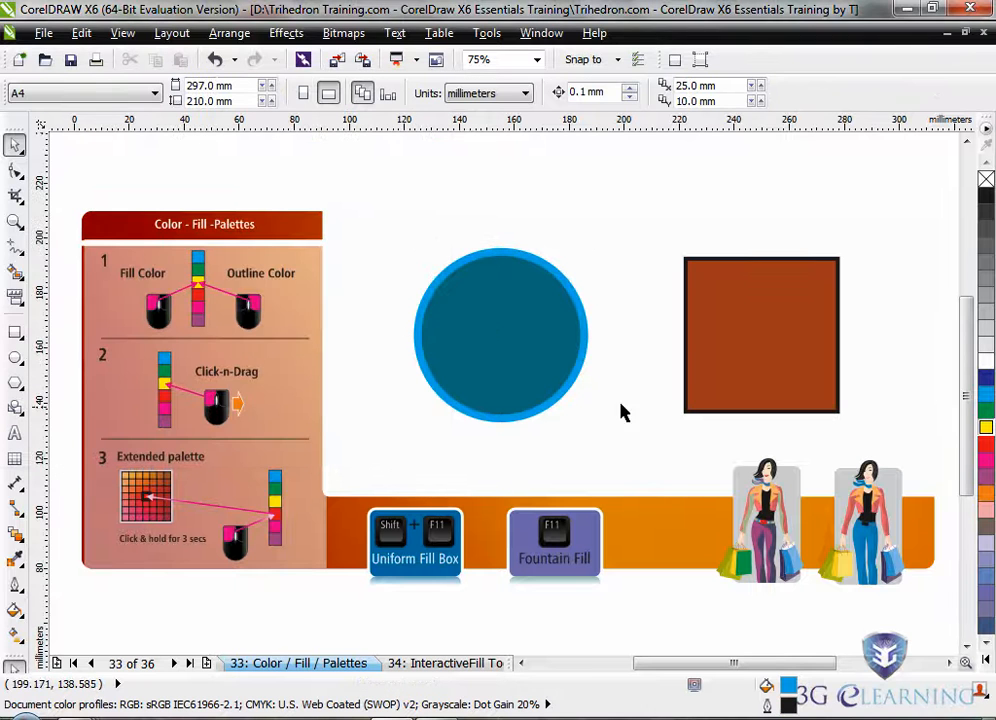